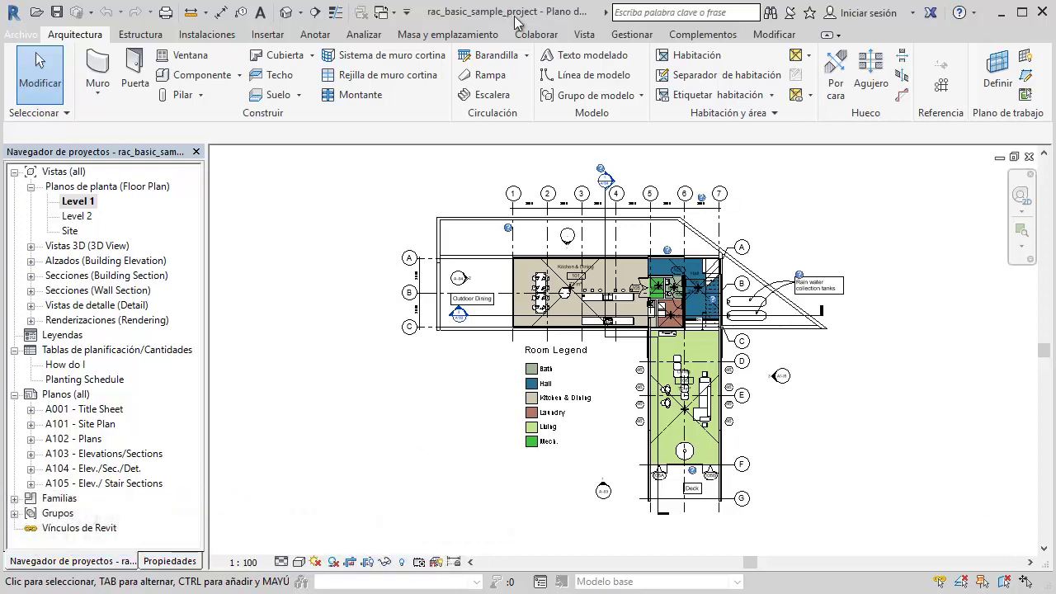
Switch the ribbon to the Gestionar (Manage) tab, leaving the Level 1 plan unchanged.
{"action": "left_click", "coordinate": [623, 37]}
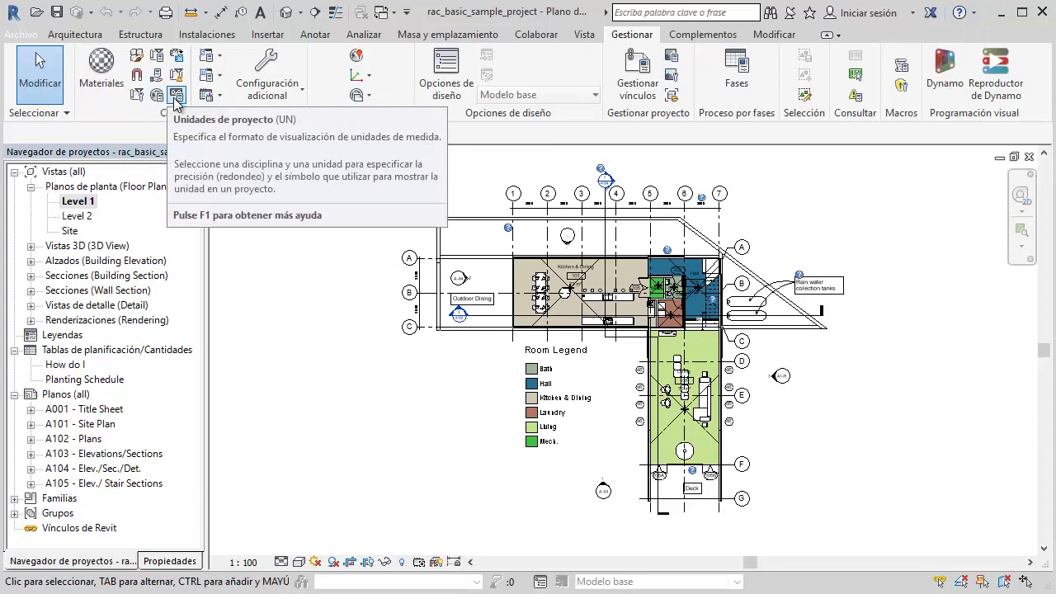
Set project length units to Metros, rounded to 2 decimal places, with no unit symbol.
{"action": "key", "text": "u"}
{"action": "key", "text": "n"}
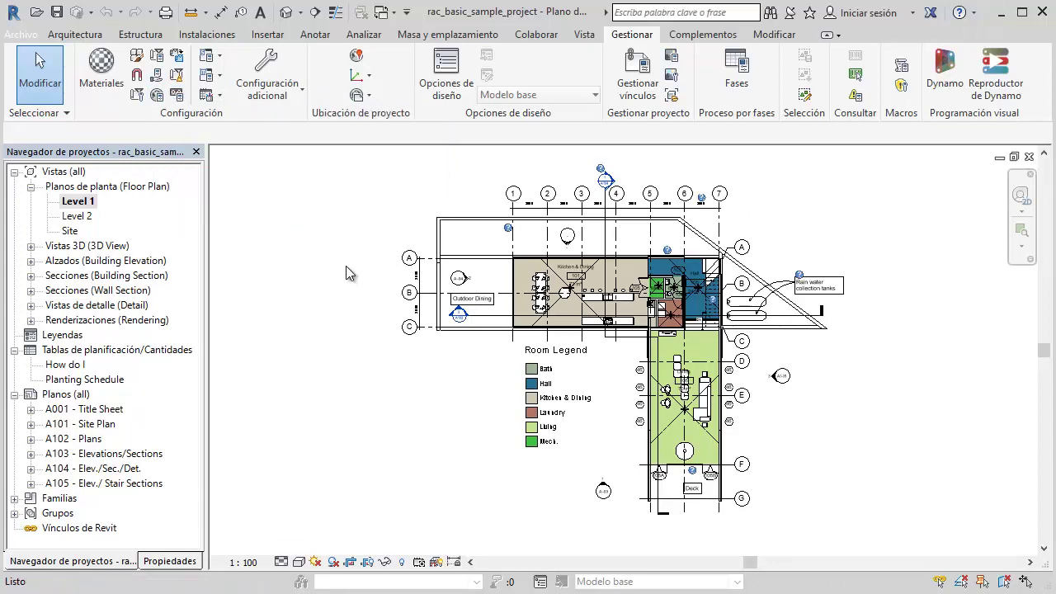
{"action": "left_click_drag", "start_coordinate": [476, 124], "coordinate": [470, 97]}
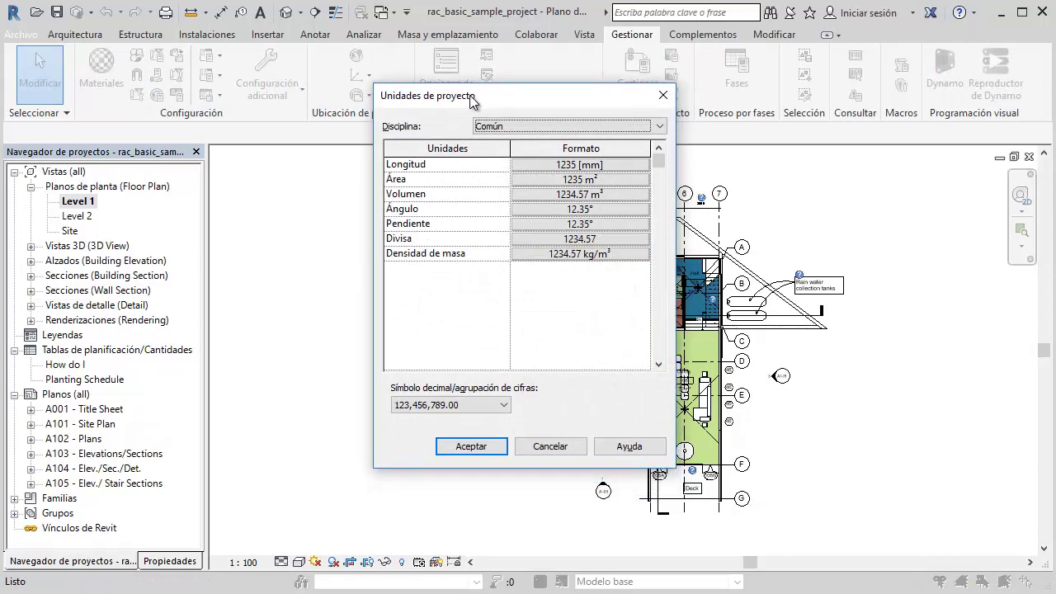
{"action": "left_click", "coordinate": [579, 165]}
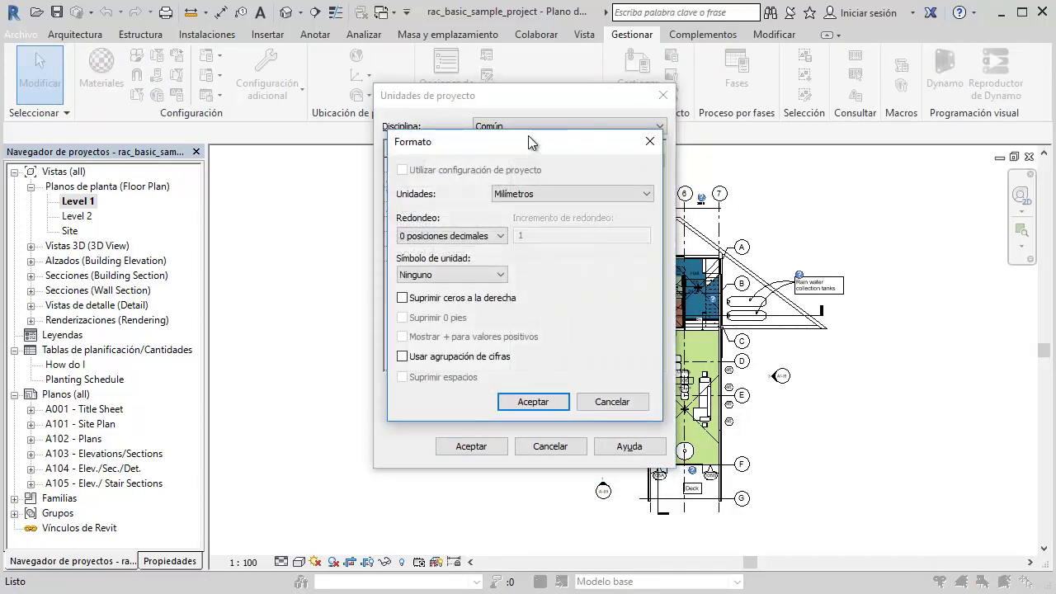
{"action": "left_click_drag", "start_coordinate": [528, 135], "coordinate": [516, 95]}
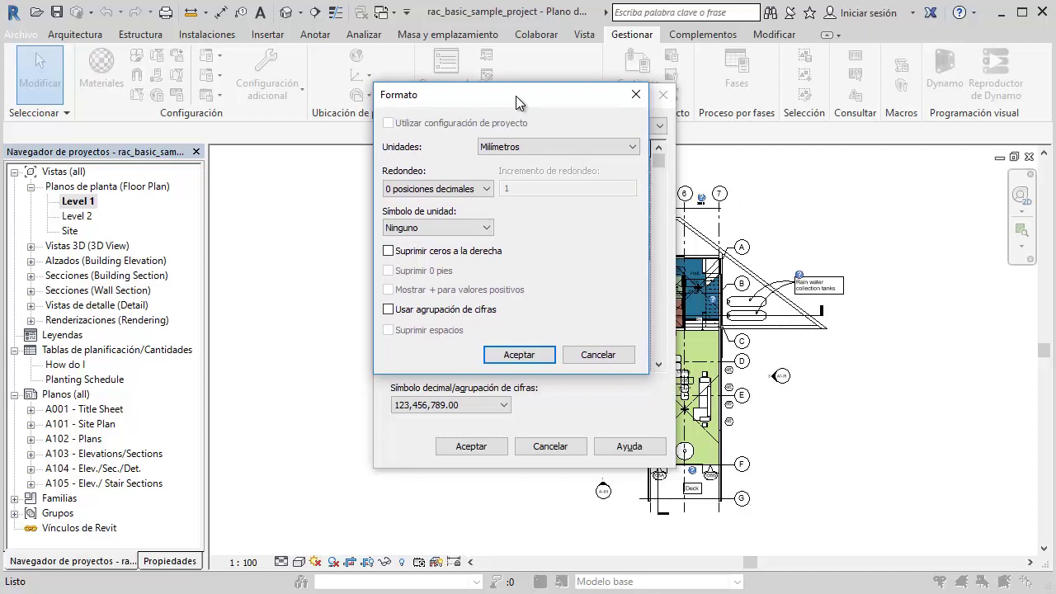
{"action": "left_click", "coordinate": [557, 147]}
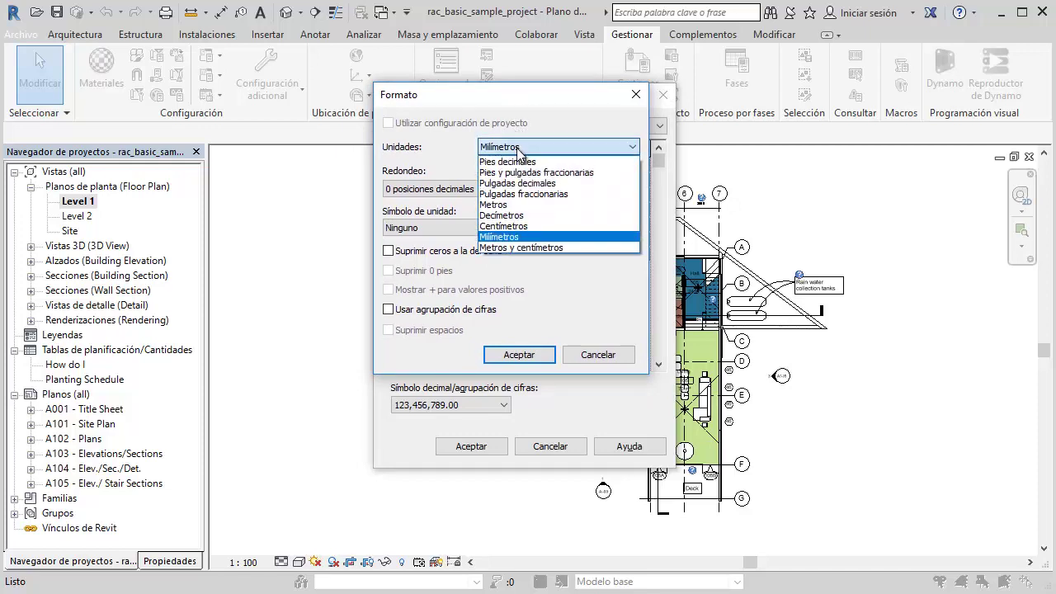
{"action": "left_click", "coordinate": [512, 198]}
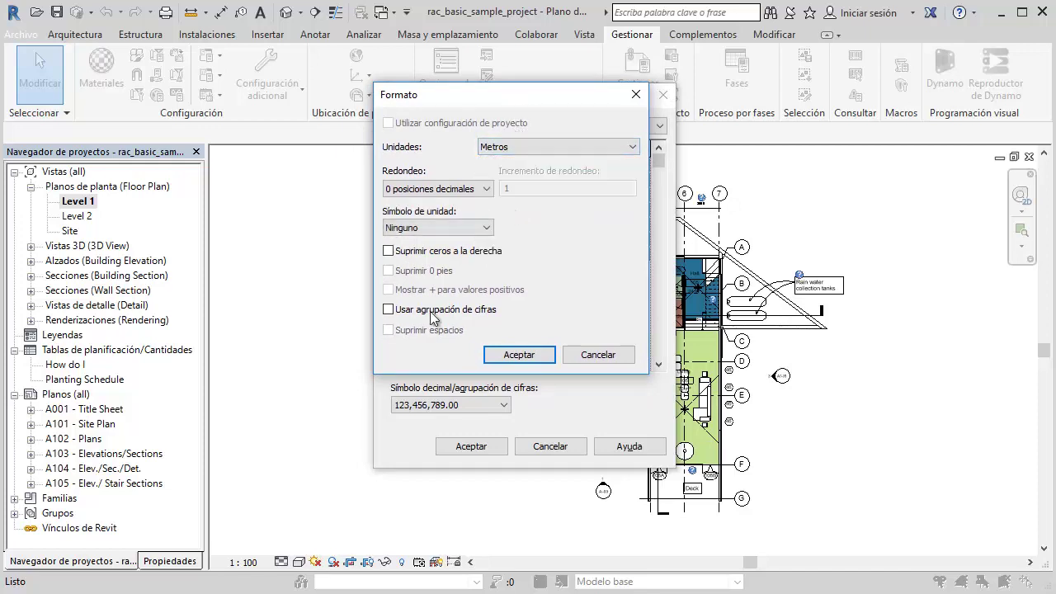
{"action": "left_click", "coordinate": [444, 190]}
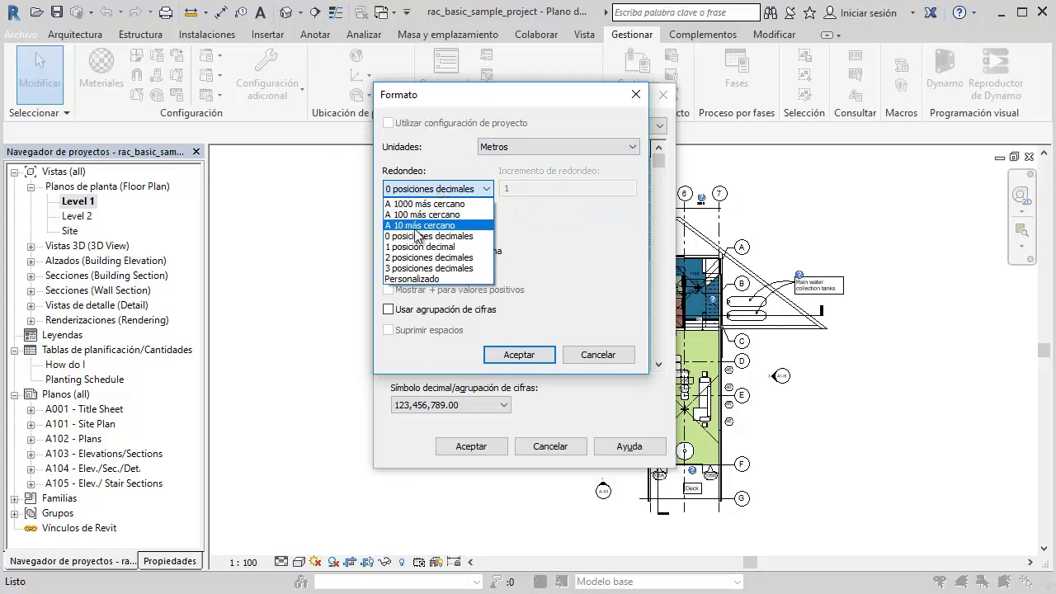
{"action": "left_click", "coordinate": [410, 258]}
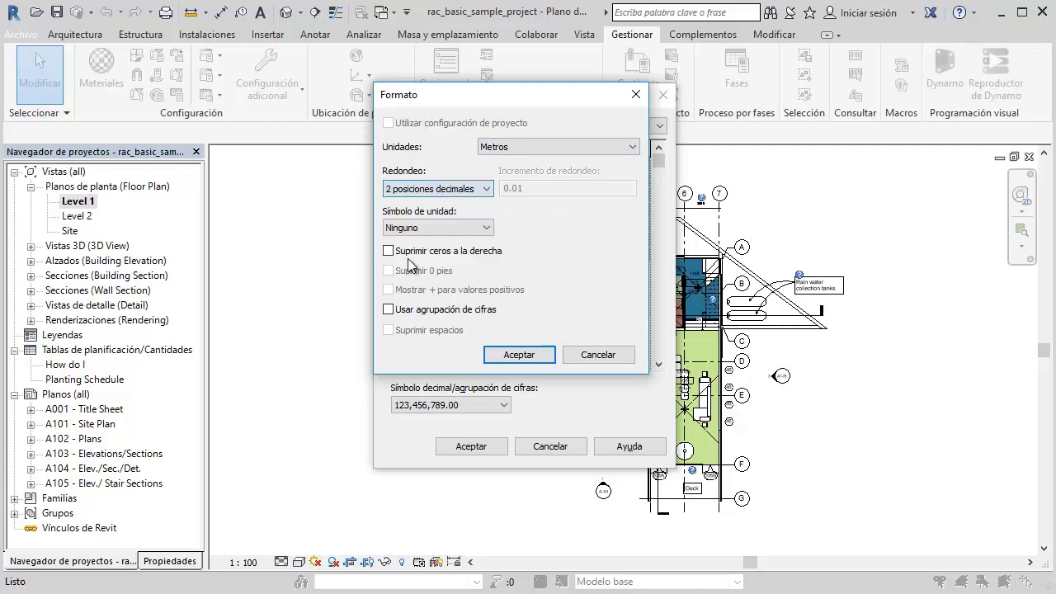
{"action": "left_click", "coordinate": [442, 225]}
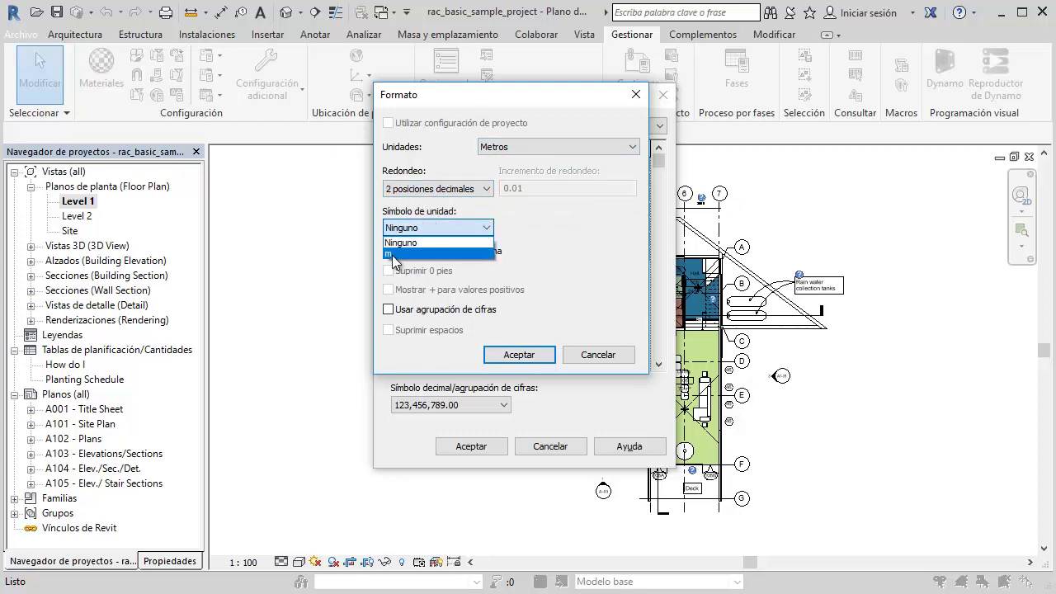
{"action": "left_click", "coordinate": [393, 254]}
{"action": "left_click", "coordinate": [425, 222]}
{"action": "left_click", "coordinate": [412, 242]}
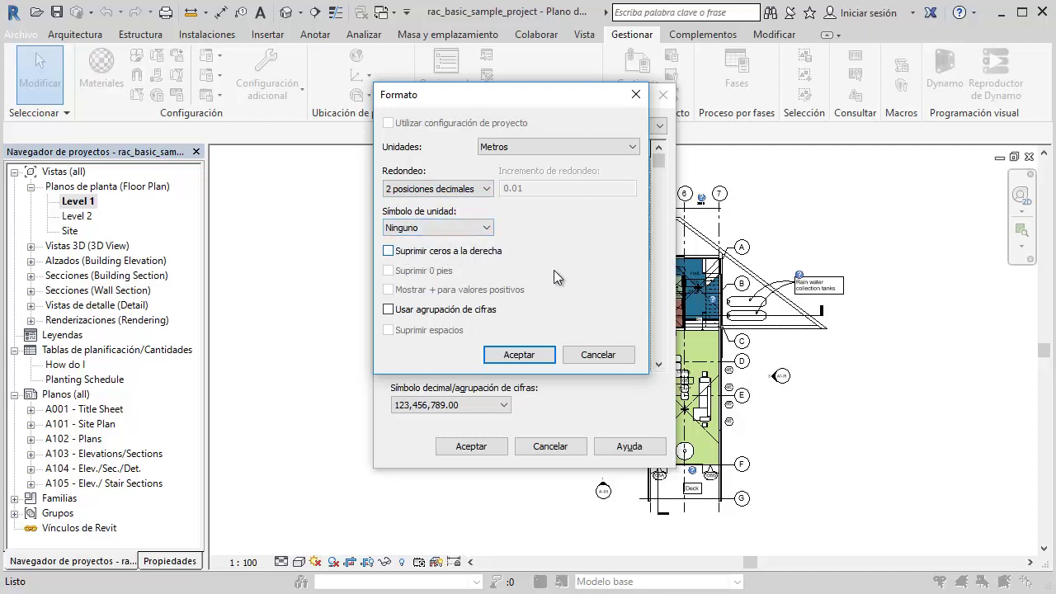
{"action": "left_click", "coordinate": [519, 354]}
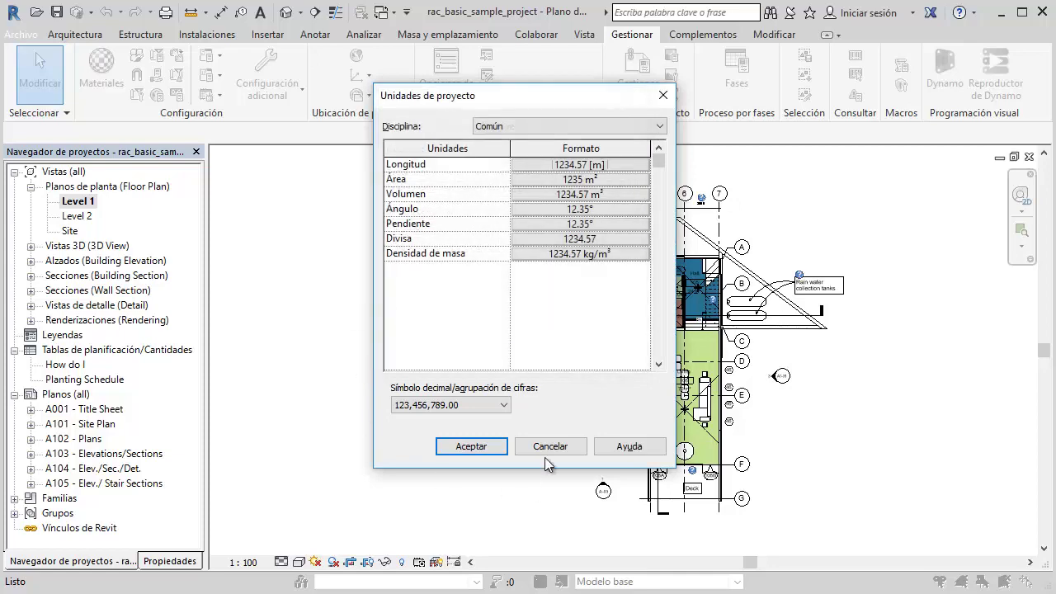
{"action": "left_click", "coordinate": [471, 446]}
Zoom into the kitchen island and measure it end to end, reading 4.5500.
{"action": "scroll", "coordinate": [544, 396], "scroll_direction": "up", "scroll_amount": 1}
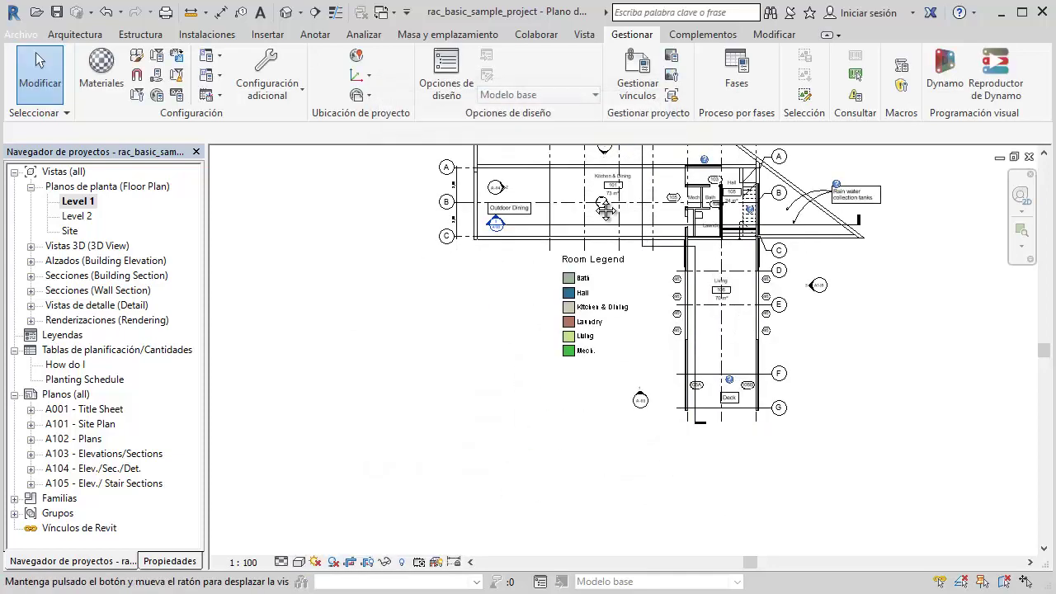
{"action": "scroll", "coordinate": [594, 289], "scroll_direction": "up", "scroll_amount": 1}
{"action": "scroll", "coordinate": [636, 215], "scroll_direction": "up", "scroll_amount": 2}
{"action": "scroll", "coordinate": [644, 207], "scroll_direction": "up", "scroll_amount": 1}
{"action": "scroll", "coordinate": [635, 211], "scroll_direction": "up", "scroll_amount": 2}
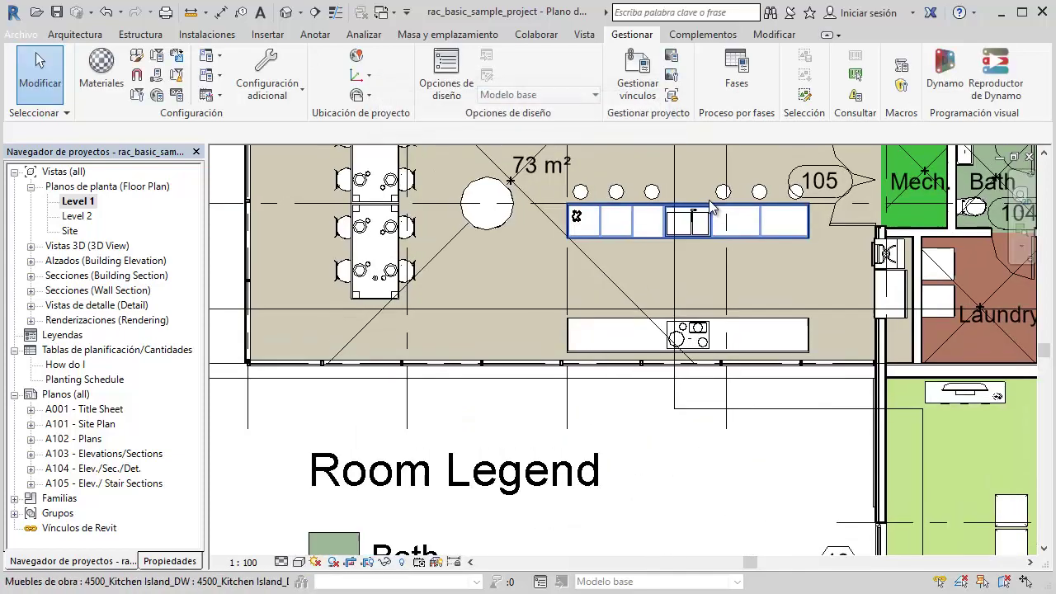
{"action": "scroll", "coordinate": [627, 213], "scroll_direction": "up", "scroll_amount": 1}
{"action": "scroll", "coordinate": [620, 215], "scroll_direction": "up", "scroll_amount": 1}
{"action": "scroll", "coordinate": [620, 210], "scroll_direction": "up", "scroll_amount": 2}
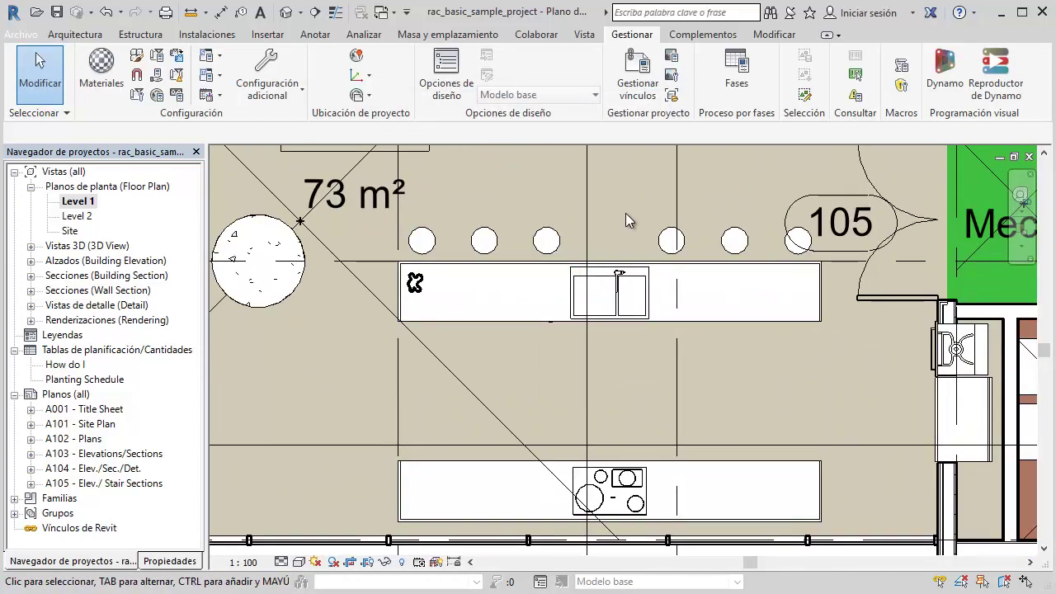
{"action": "left_click", "coordinate": [196, 14]}
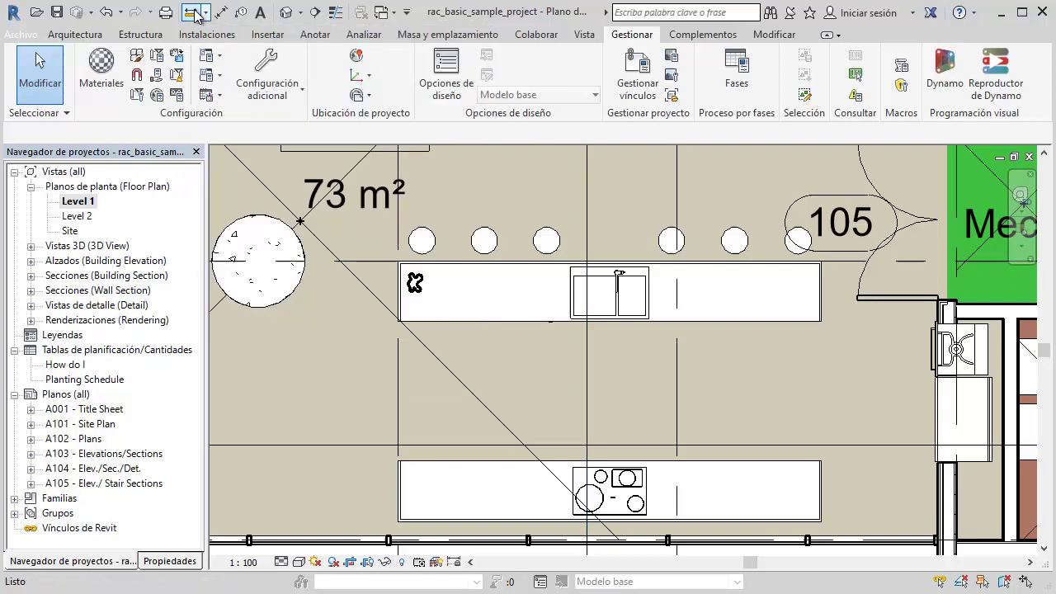
{"action": "left_click", "coordinate": [397, 291]}
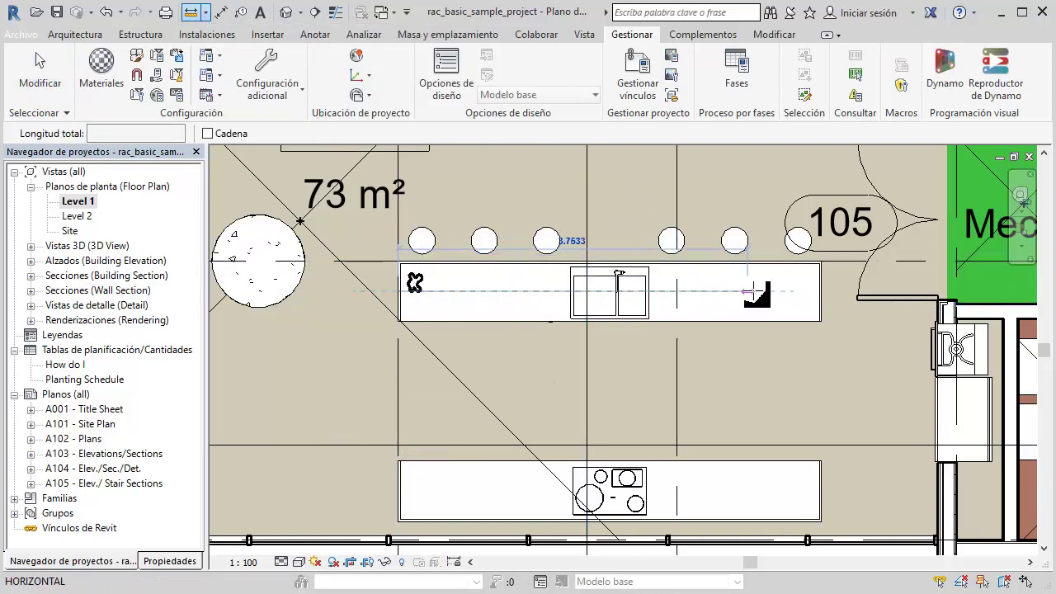
{"action": "left_click", "coordinate": [822, 291]}
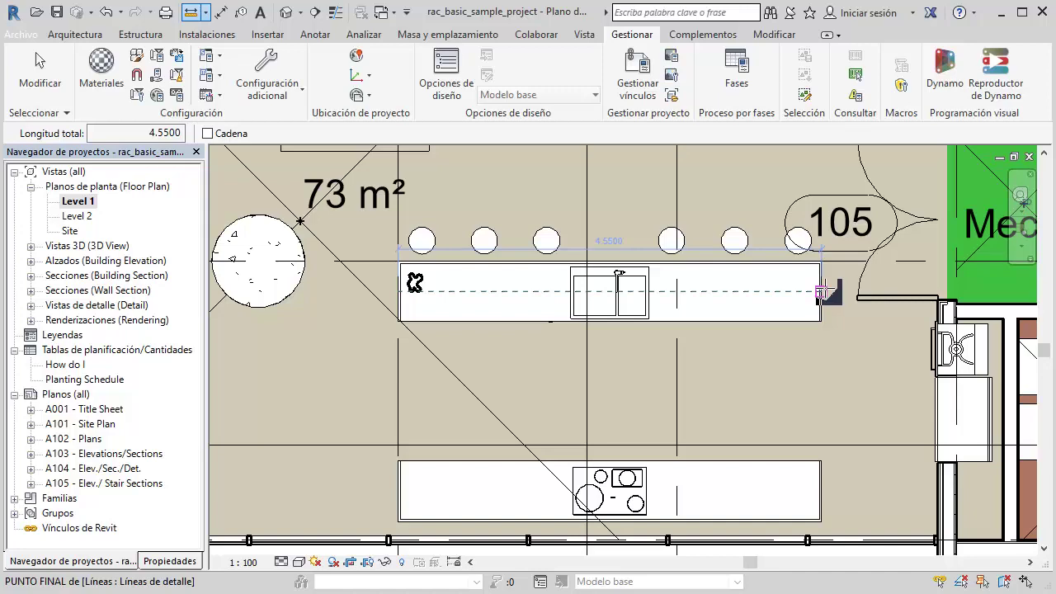
{"action": "scroll", "coordinate": [615, 248], "scroll_direction": "up", "scroll_amount": 1}
{"action": "scroll", "coordinate": [610, 248], "scroll_direction": "up", "scroll_amount": 1}
{"action": "scroll", "coordinate": [606, 246], "scroll_direction": "up", "scroll_amount": 1}
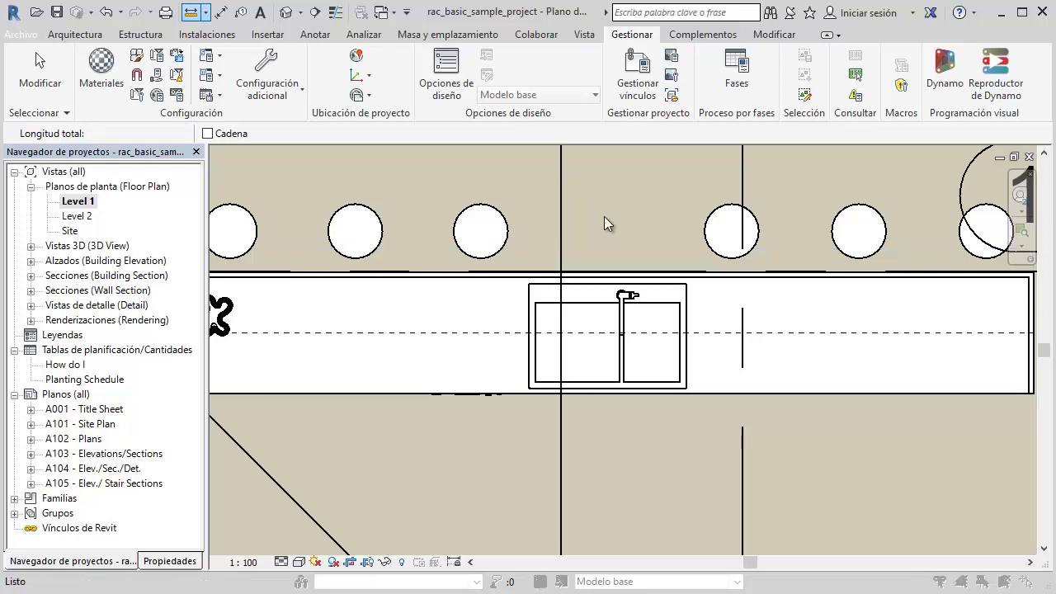
Change the project length units to decimal inches via UN.
{"action": "key", "text": "u"}
{"action": "key", "text": "n"}
{"action": "left_click", "coordinate": [580, 164]}
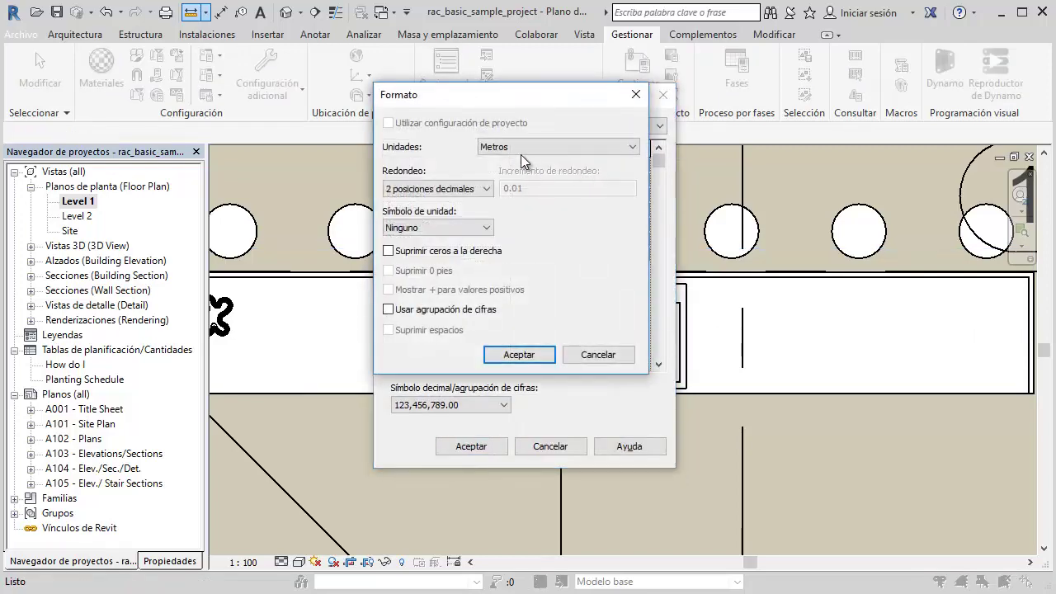
{"action": "left_click", "coordinate": [561, 147]}
{"action": "left_click", "coordinate": [528, 162]}
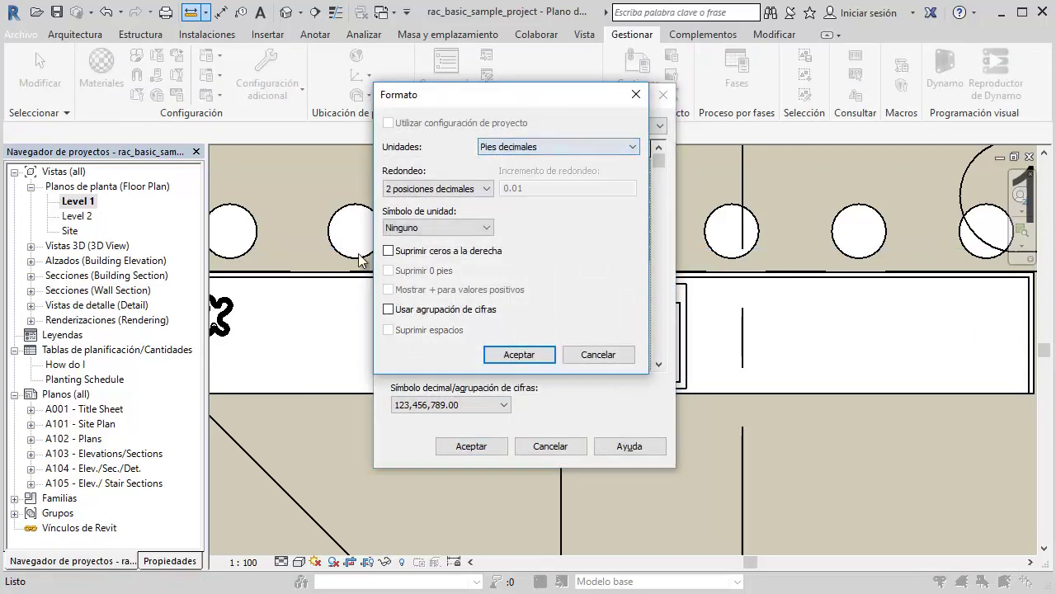
{"action": "left_click", "coordinate": [536, 148]}
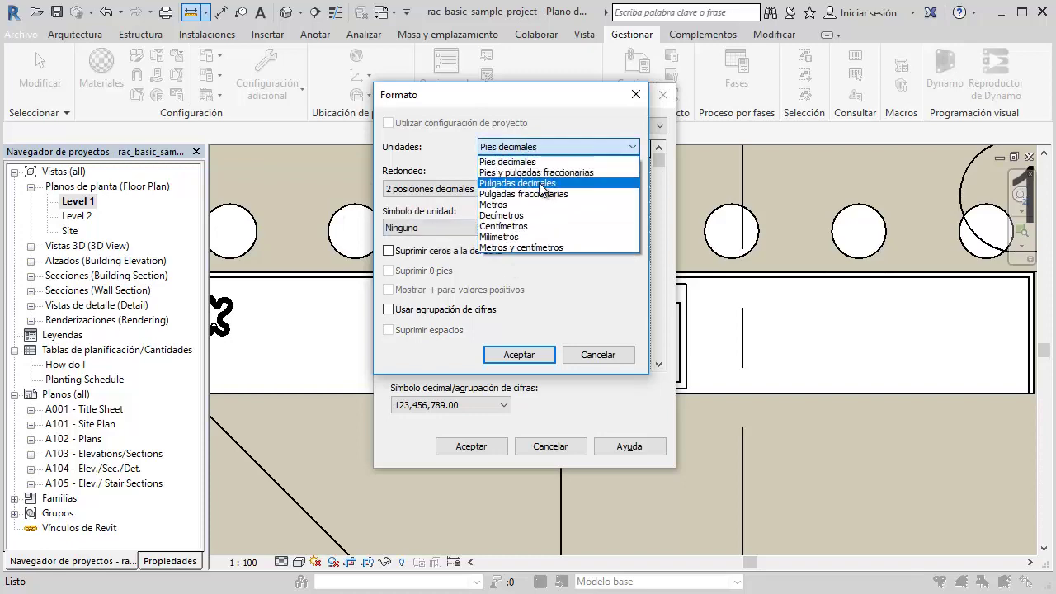
{"action": "left_click", "coordinate": [538, 183]}
{"action": "left_click", "coordinate": [520, 354]}
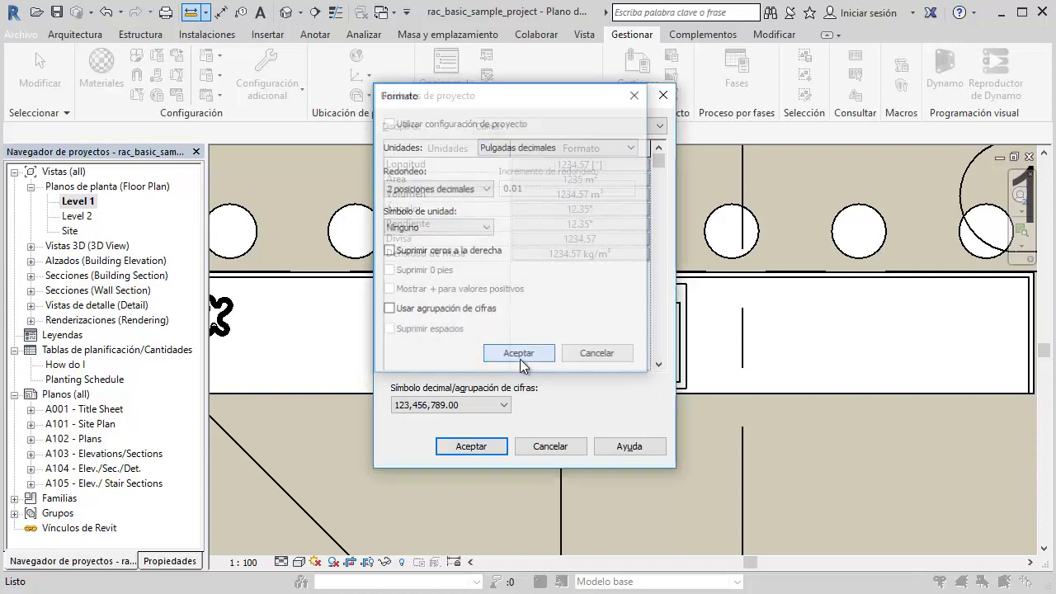
{"action": "left_click", "coordinate": [471, 446]}
Re-measure the kitchen island end to end, reading 179.13.
{"action": "scroll", "coordinate": [499, 344], "scroll_direction": "up", "scroll_amount": 2}
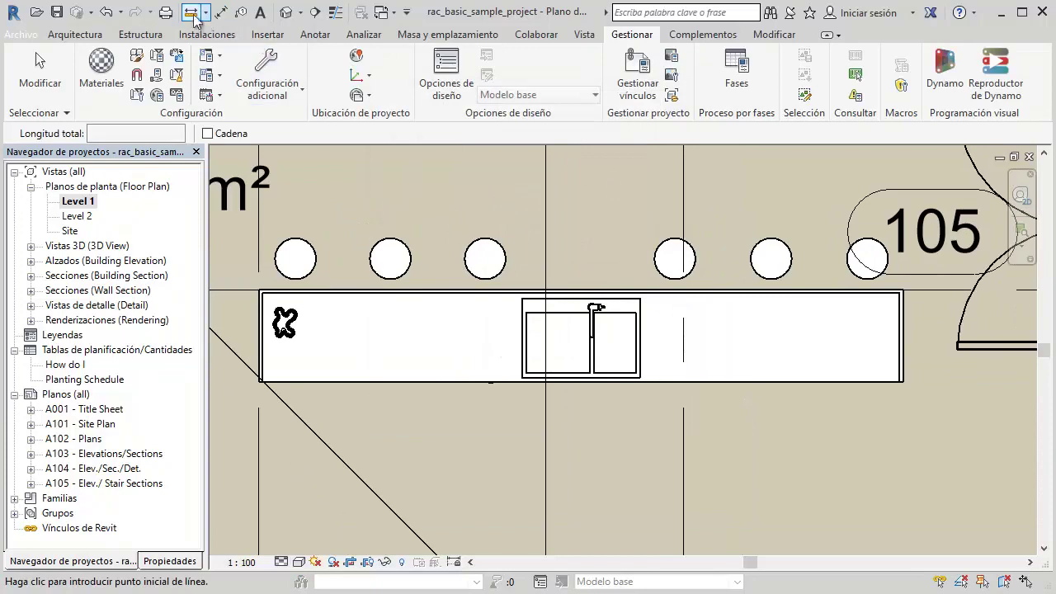
{"action": "left_click", "coordinate": [260, 336]}
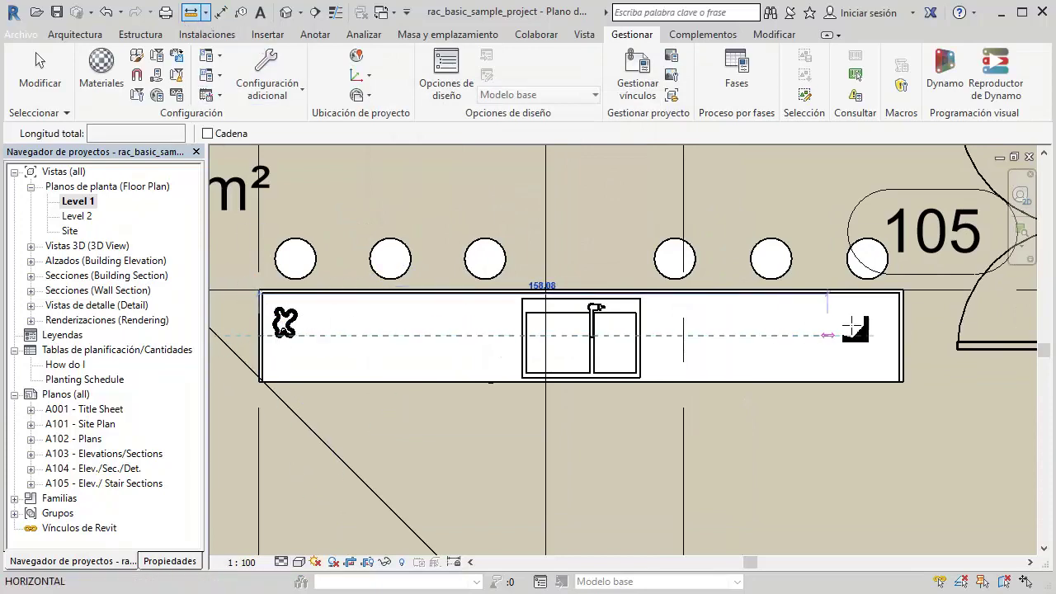
{"action": "left_click", "coordinate": [904, 336]}
{"action": "scroll", "coordinate": [566, 276], "scroll_direction": "up", "scroll_amount": 2}
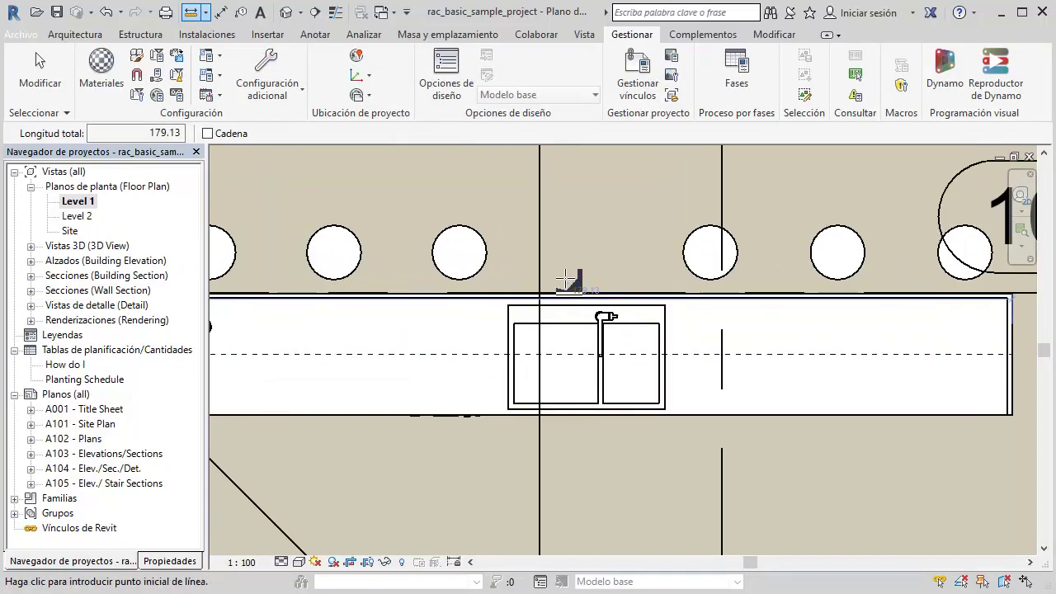
{"action": "scroll", "coordinate": [608, 314], "scroll_direction": "up", "scroll_amount": 2}
{"action": "scroll", "coordinate": [605, 316], "scroll_direction": "up", "scroll_amount": 3}
{"action": "scroll", "coordinate": [598, 312], "scroll_direction": "up", "scroll_amount": 2}
{"action": "scroll", "coordinate": [589, 299], "scroll_direction": "up", "scroll_amount": 2}
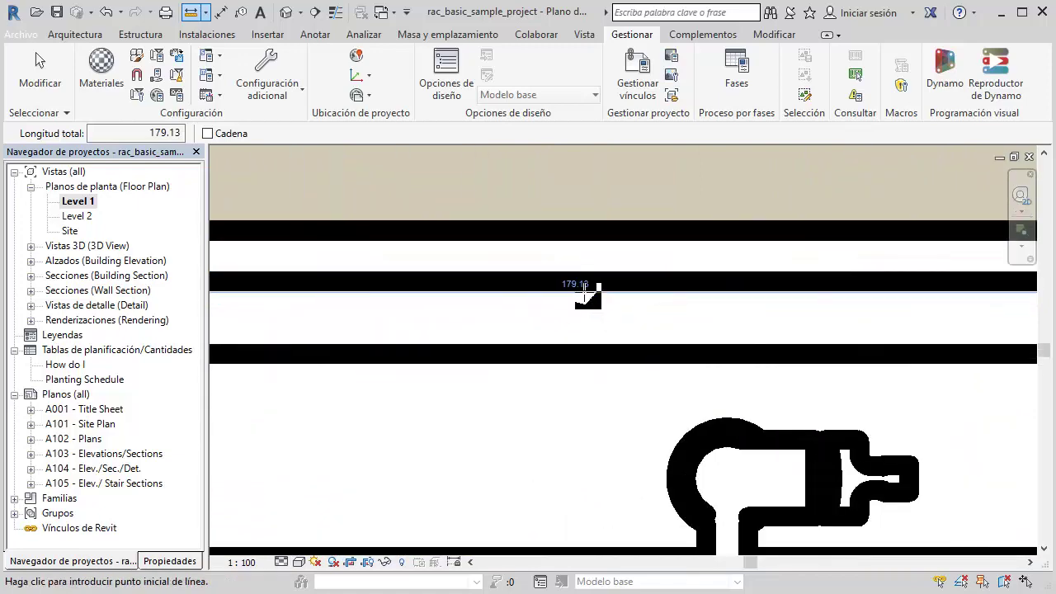
{"action": "scroll", "coordinate": [585, 293], "scroll_direction": "down", "scroll_amount": 4}
{"action": "scroll", "coordinate": [585, 291], "scroll_direction": "down", "scroll_amount": 2}
{"action": "scroll", "coordinate": [587, 301], "scroll_direction": "down", "scroll_amount": 2}
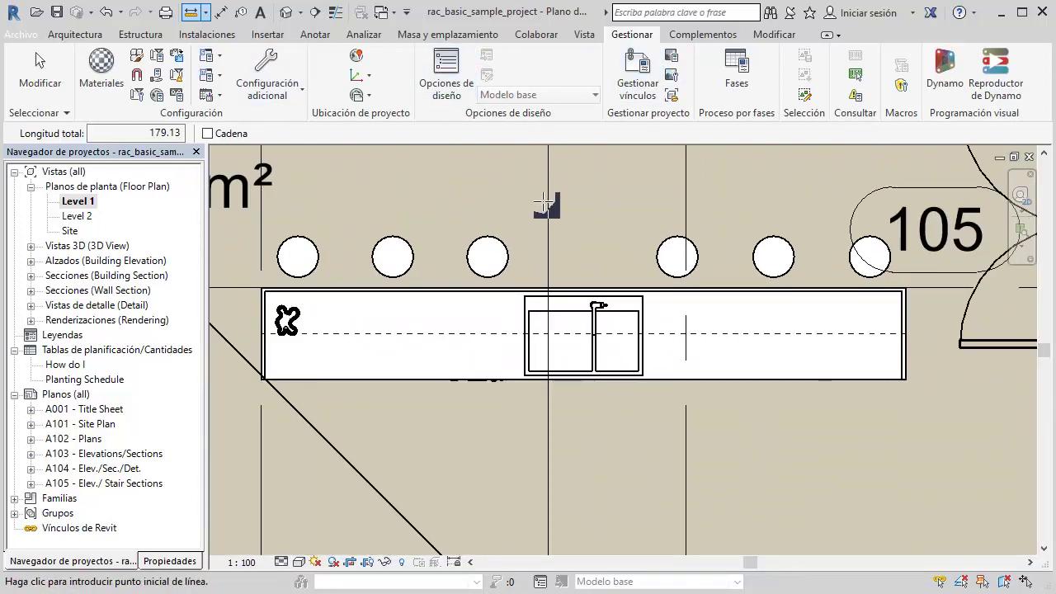
Give decimal-inch lengths the inch mark (") as their unit symbol.
{"action": "key", "text": "u"}
{"action": "key", "text": "n"}
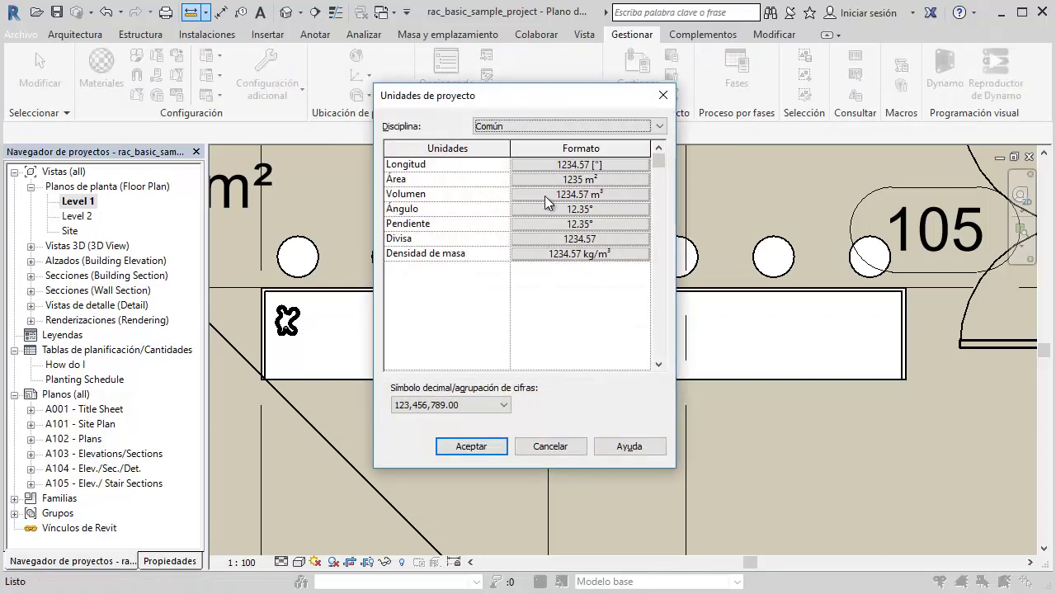
{"action": "left_click", "coordinate": [582, 94]}
{"action": "left_click", "coordinate": [417, 228]}
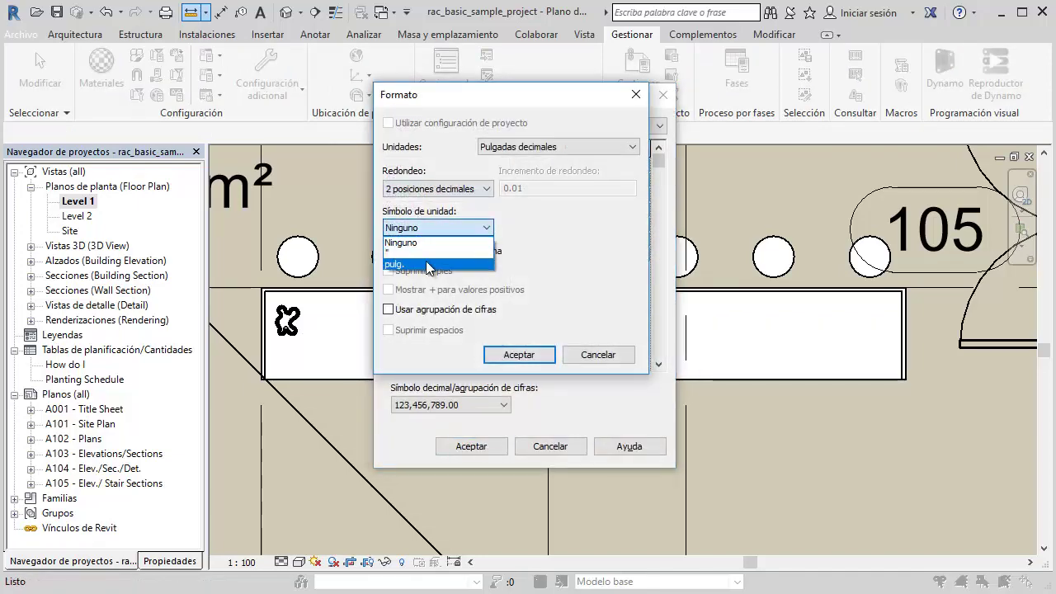
{"action": "left_click", "coordinate": [425, 264]}
{"action": "left_click", "coordinate": [420, 228]}
{"action": "left_click", "coordinate": [388, 254]}
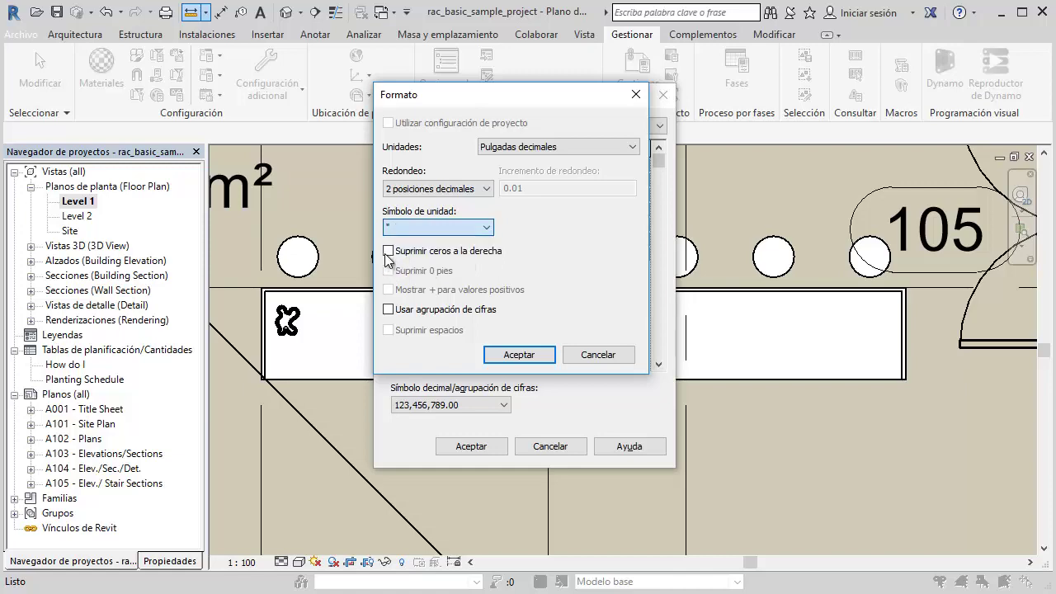
{"action": "left_click", "coordinate": [508, 346]}
{"action": "left_click", "coordinate": [474, 443]}
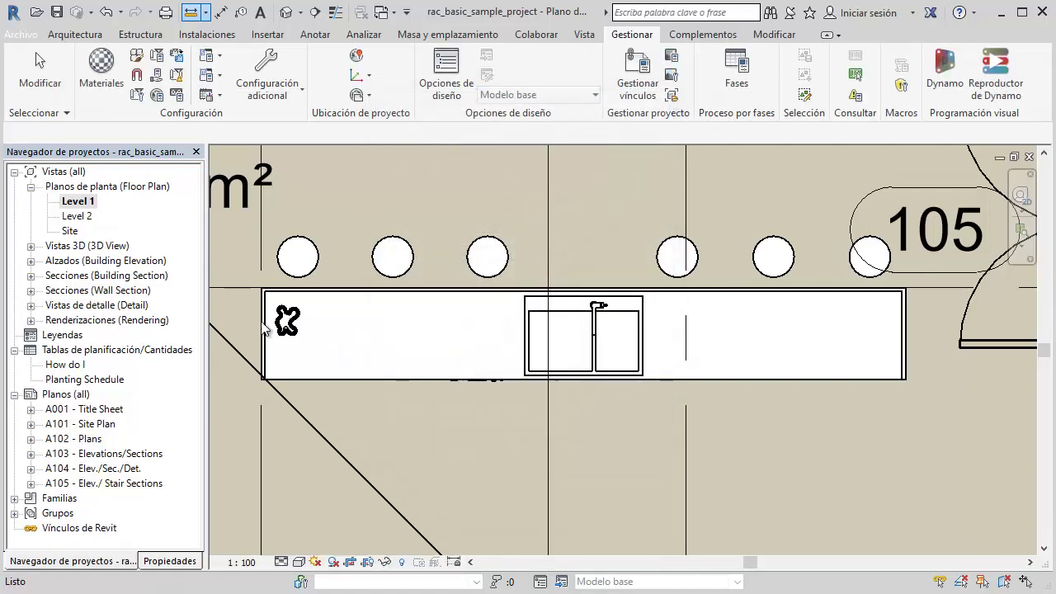
Measure the counter again, now reading 179.13".
{"action": "left_click", "coordinate": [277, 323]}
{"action": "left_click", "coordinate": [905, 324]}
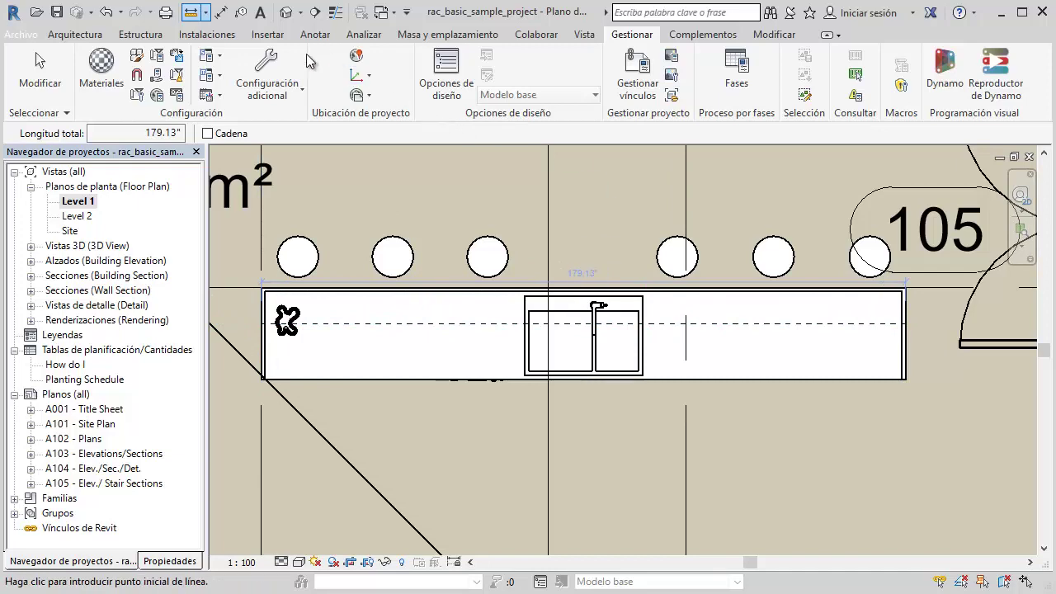
{"action": "left_click", "coordinate": [184, 99]}
Switch lengths to Pies y pulgadas fraccionarias and start a new counter measurement.
{"action": "left_click", "coordinate": [564, 165]}
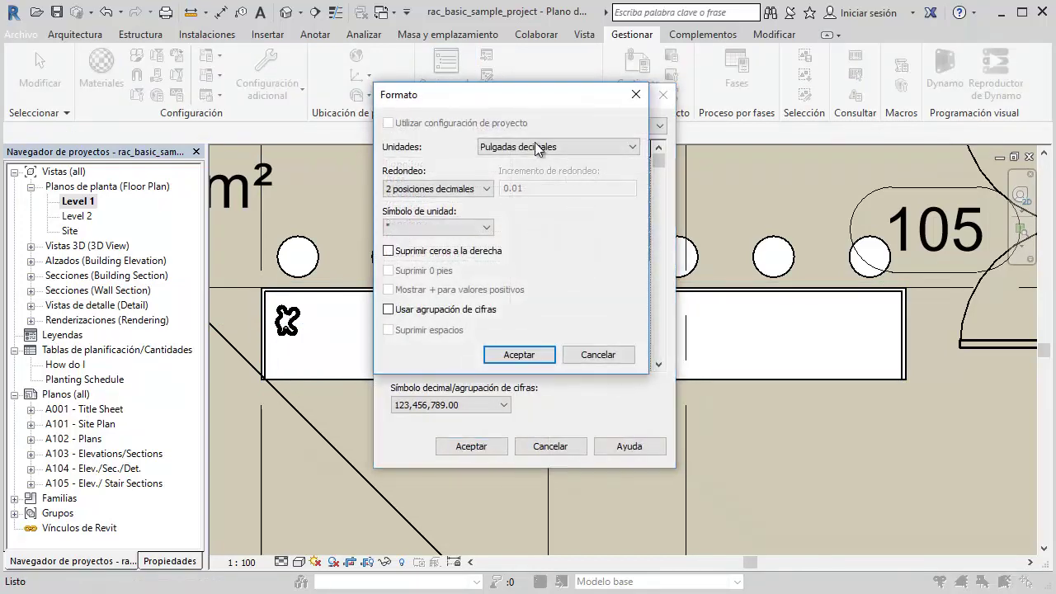
{"action": "left_click", "coordinate": [537, 149]}
{"action": "left_click", "coordinate": [540, 171]}
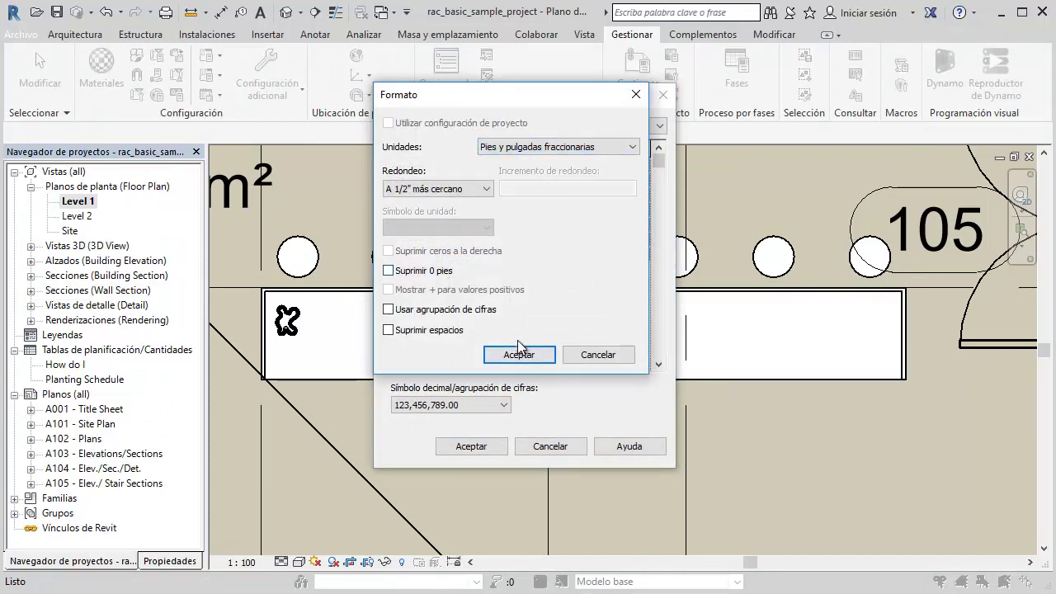
{"action": "left_click", "coordinate": [519, 354]}
{"action": "left_click", "coordinate": [471, 445]}
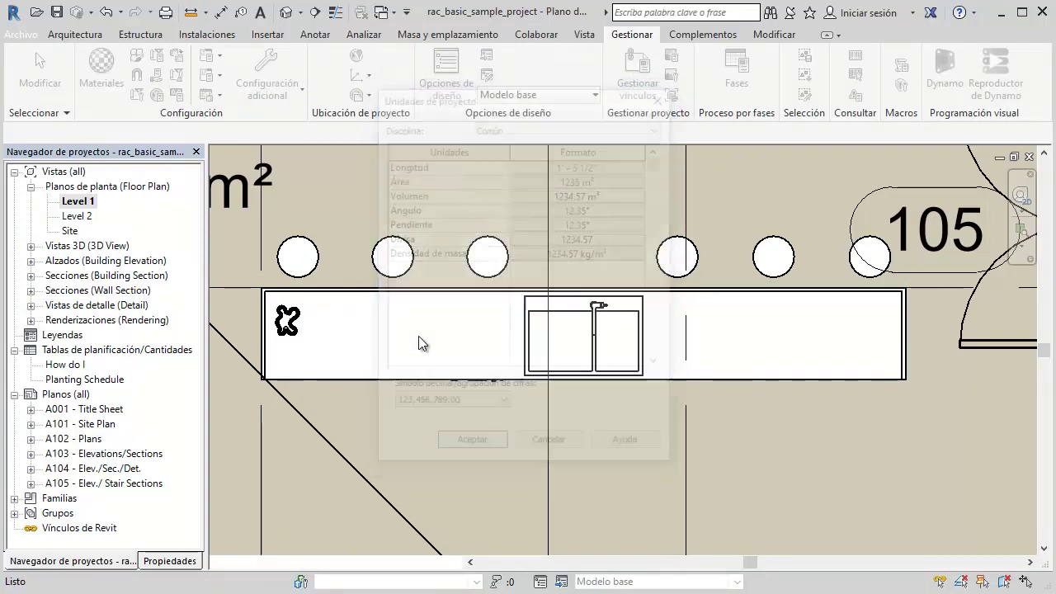
{"action": "left_click", "coordinate": [273, 328]}
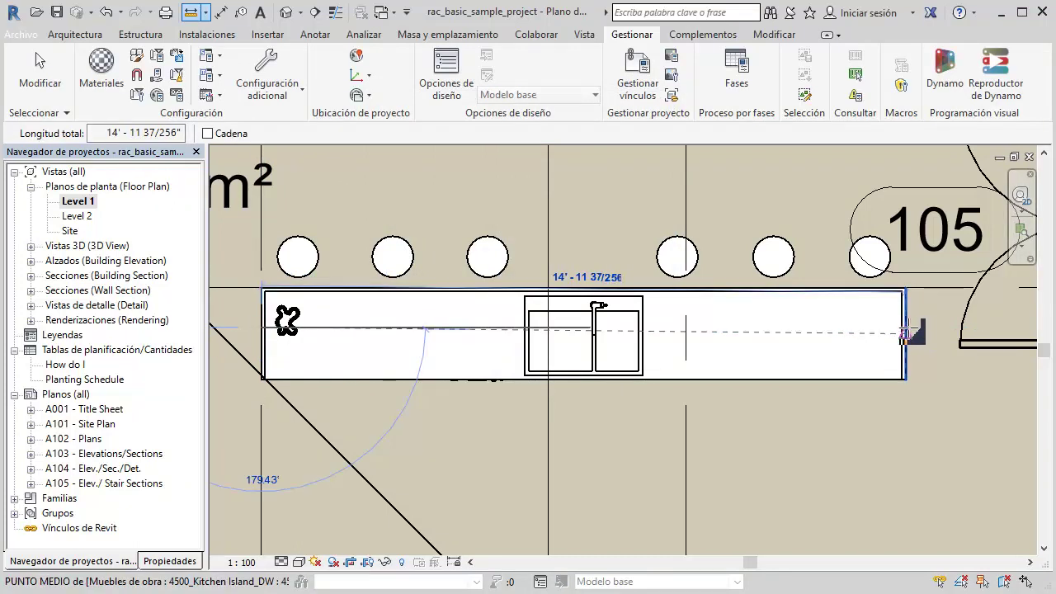
Finish the counter measurement at its right end, reading 14' - 11 17/128".
{"action": "left_click", "coordinate": [907, 333]}
{"action": "scroll", "coordinate": [575, 284], "scroll_direction": "up", "scroll_amount": 1}
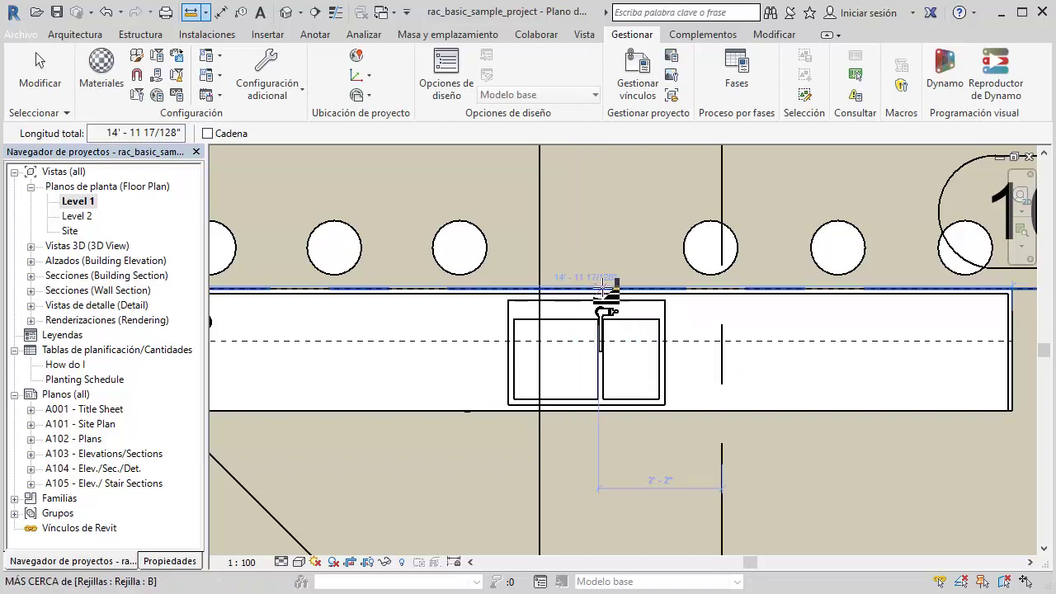
{"action": "scroll", "coordinate": [620, 217], "scroll_direction": "down", "scroll_amount": 1}
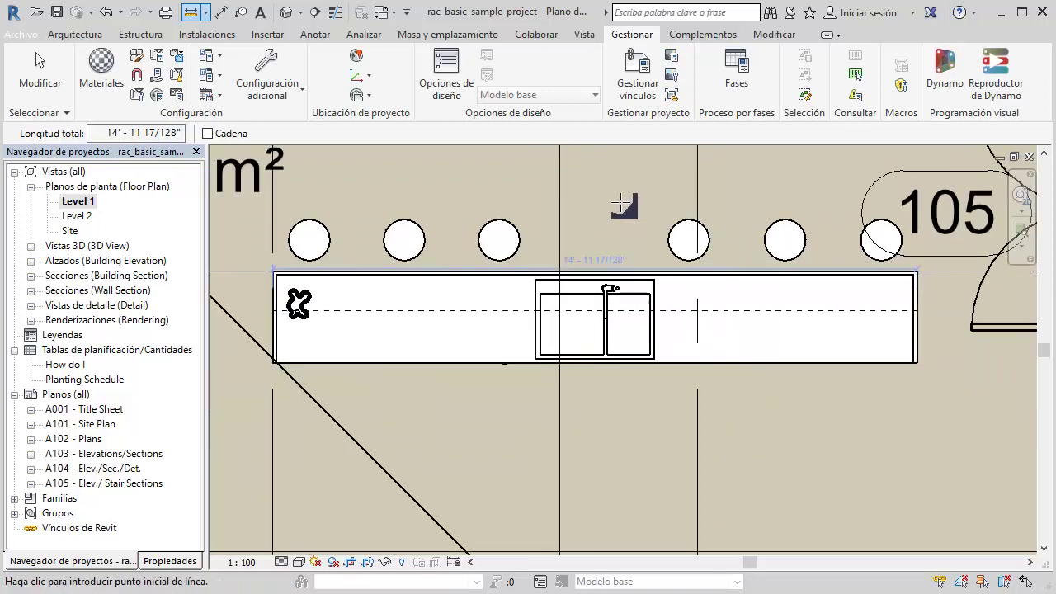
Set project lengths back to Metros rounded to 2 decimal places.
{"action": "left_click", "coordinate": [176, 94]}
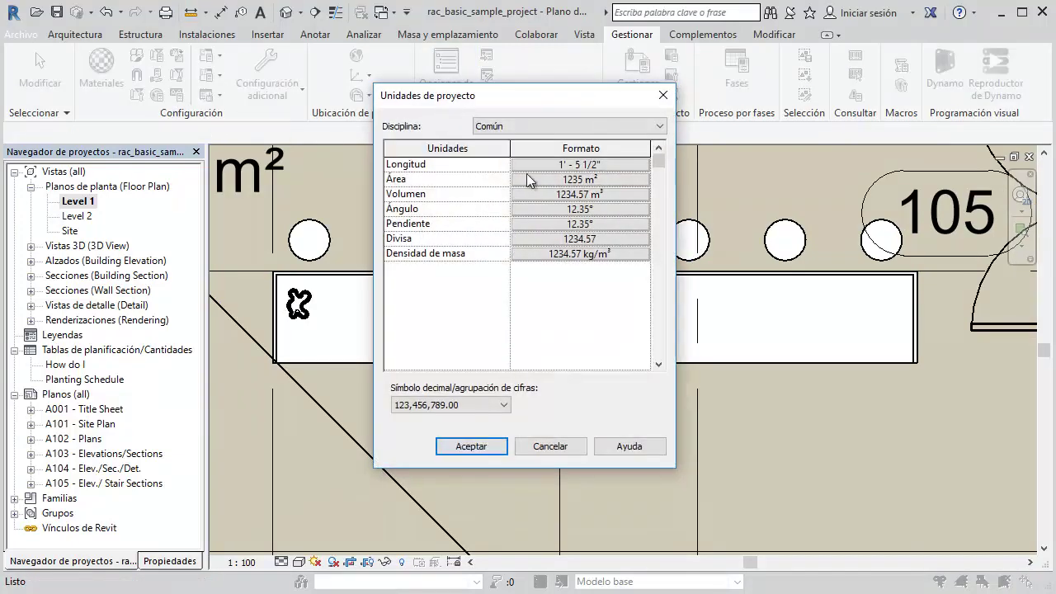
{"action": "left_click", "coordinate": [551, 166]}
{"action": "left_click", "coordinate": [503, 148]}
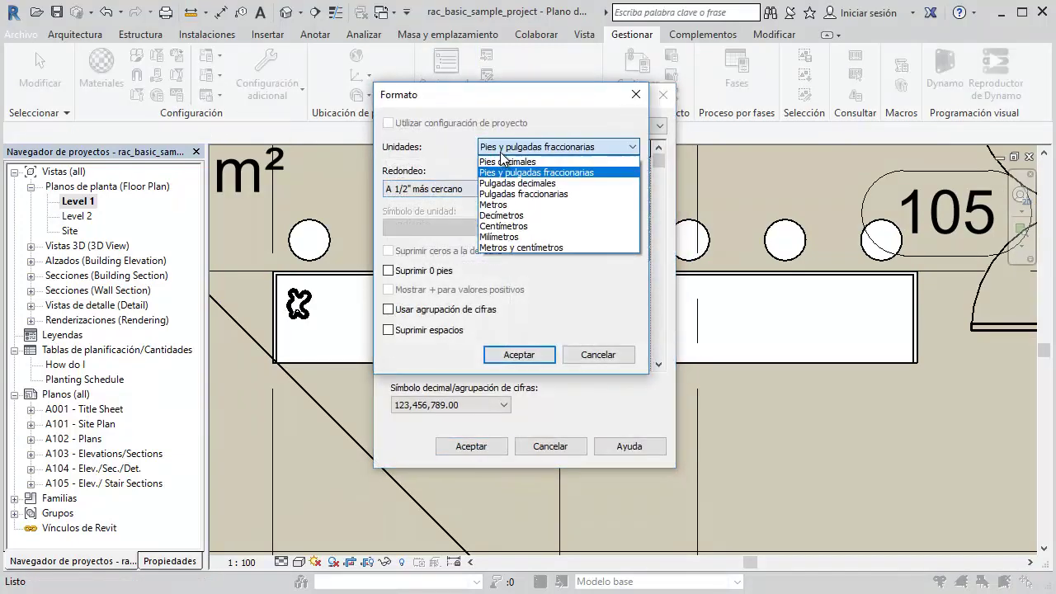
{"action": "left_click", "coordinate": [525, 205]}
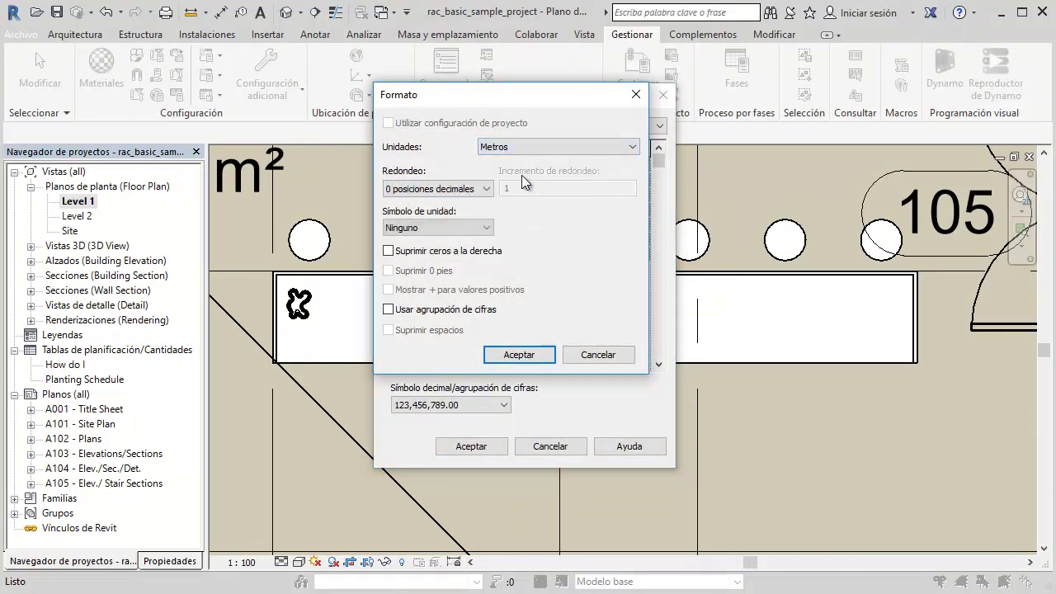
{"action": "left_click", "coordinate": [423, 197]}
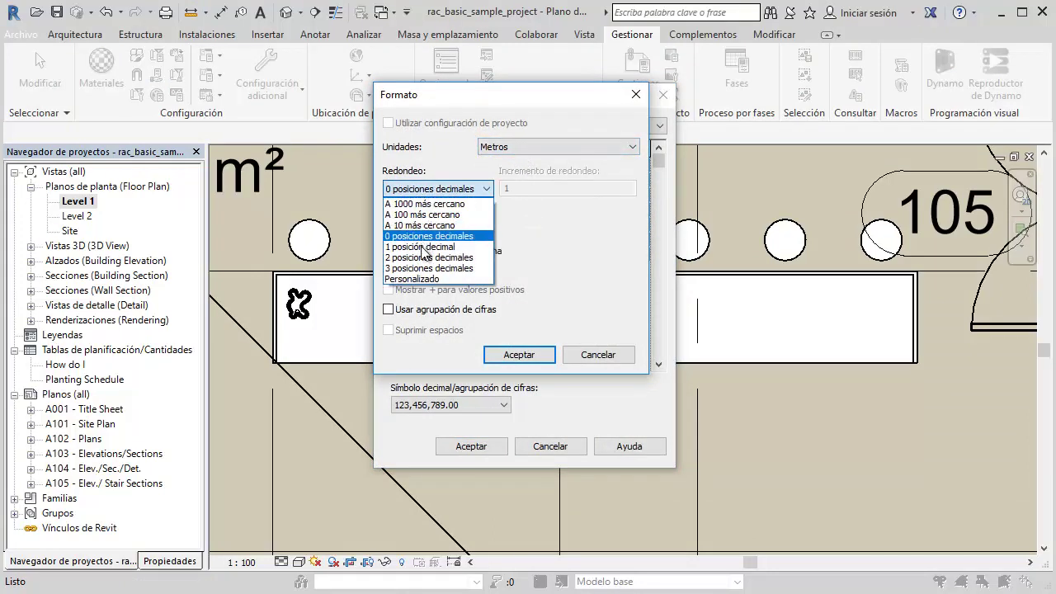
{"action": "left_click", "coordinate": [429, 250]}
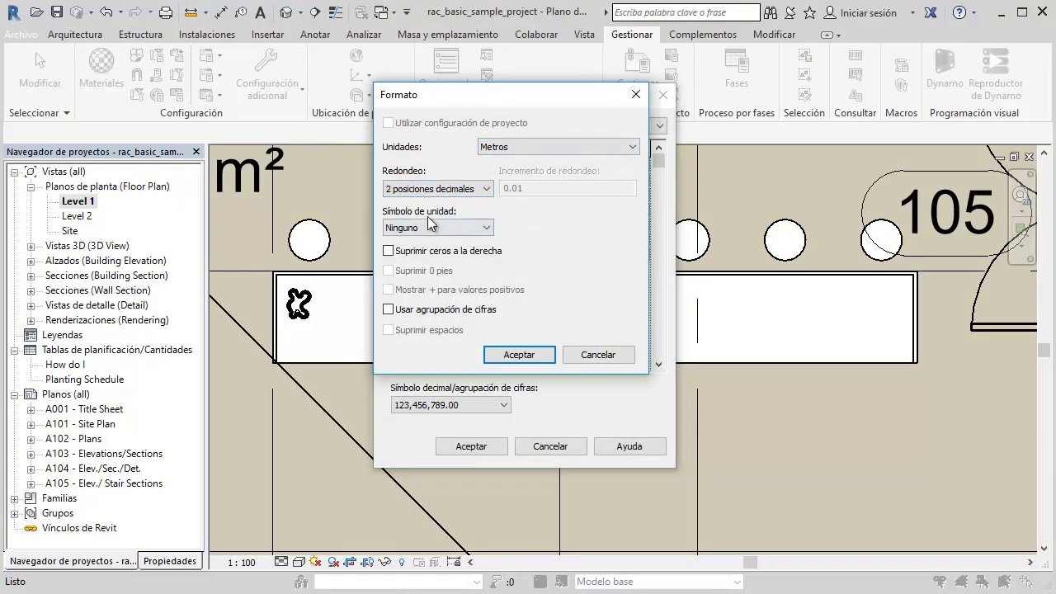
{"action": "left_click", "coordinate": [508, 358]}
{"action": "left_click", "coordinate": [464, 447]}
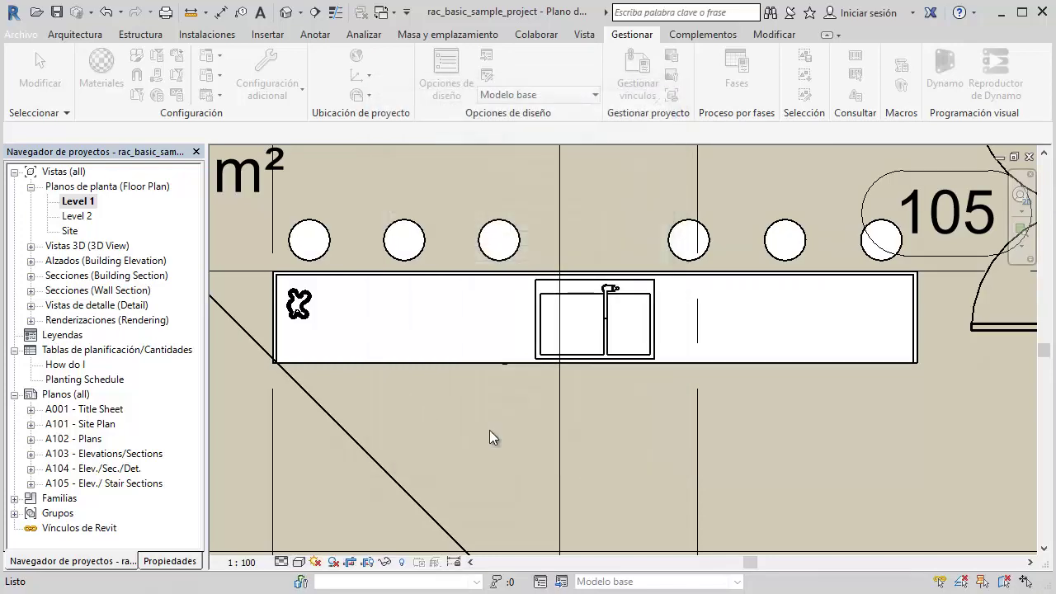
Start the ME measure tool, then cancel it with Esc.
{"action": "key", "text": "m"}
{"action": "key", "text": "e"}
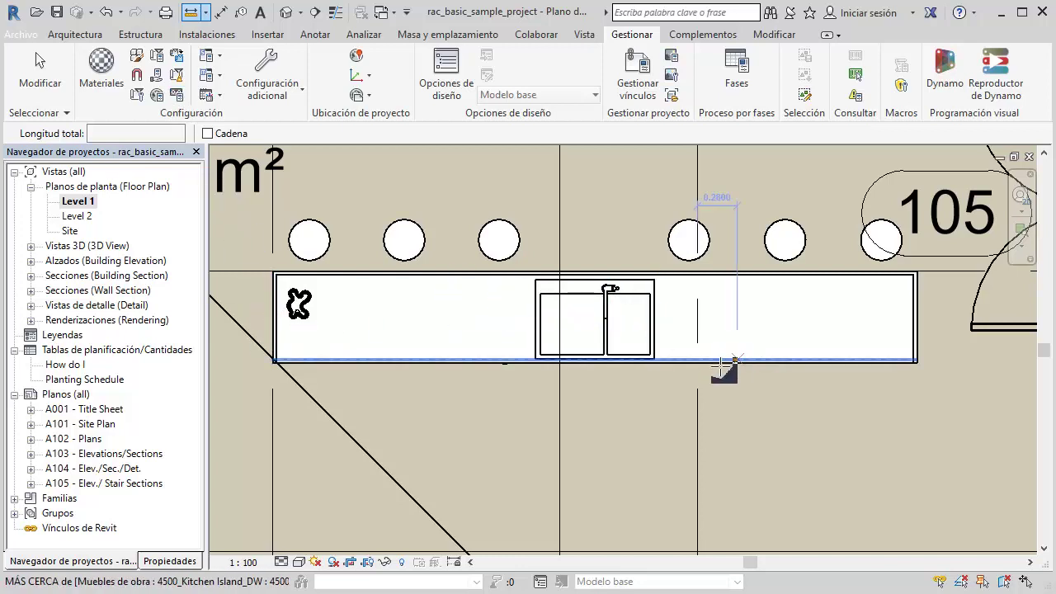
{"action": "key", "text": "Escape"}
{"action": "key", "text": "Escape"}
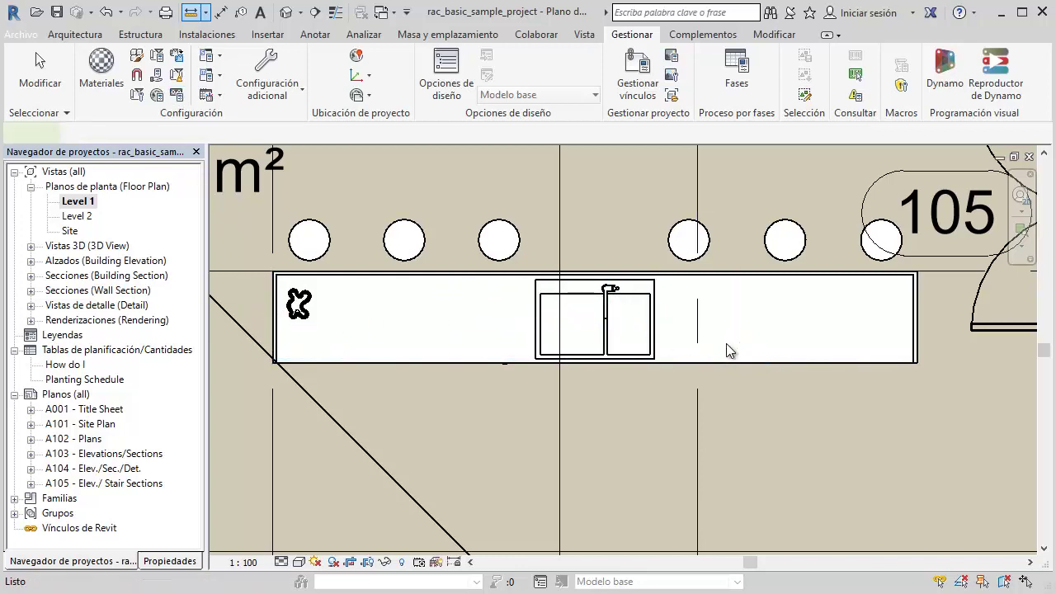
Draw a 1.5 m horizontal wall below the kitchen counter and select it.
{"action": "key", "text": "w"}
{"action": "key", "text": "a"}
{"action": "scroll", "coordinate": [732, 353], "scroll_direction": "down", "scroll_amount": 3}
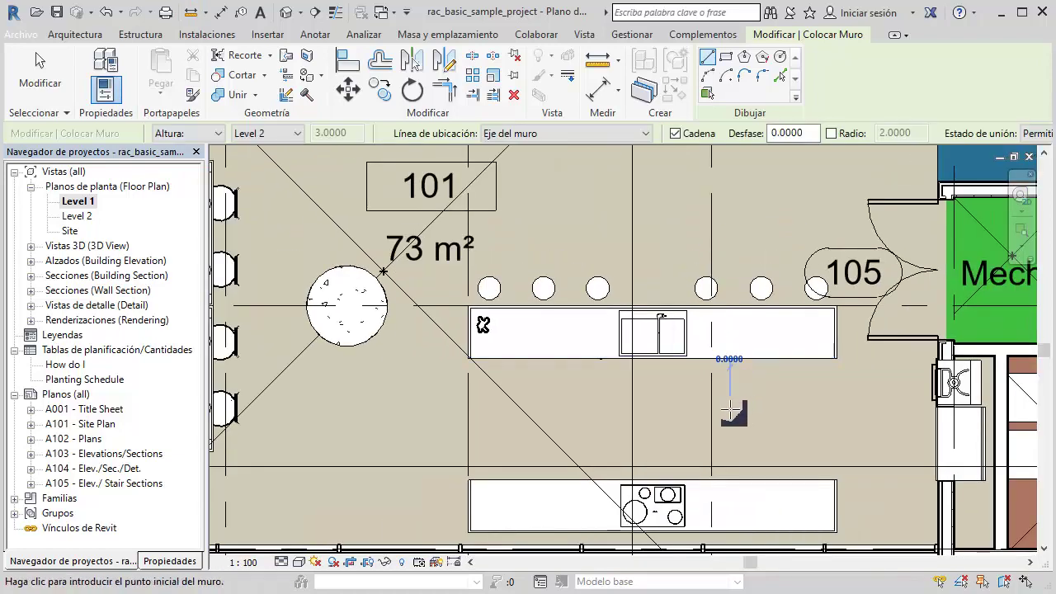
{"action": "left_click", "coordinate": [730, 409]}
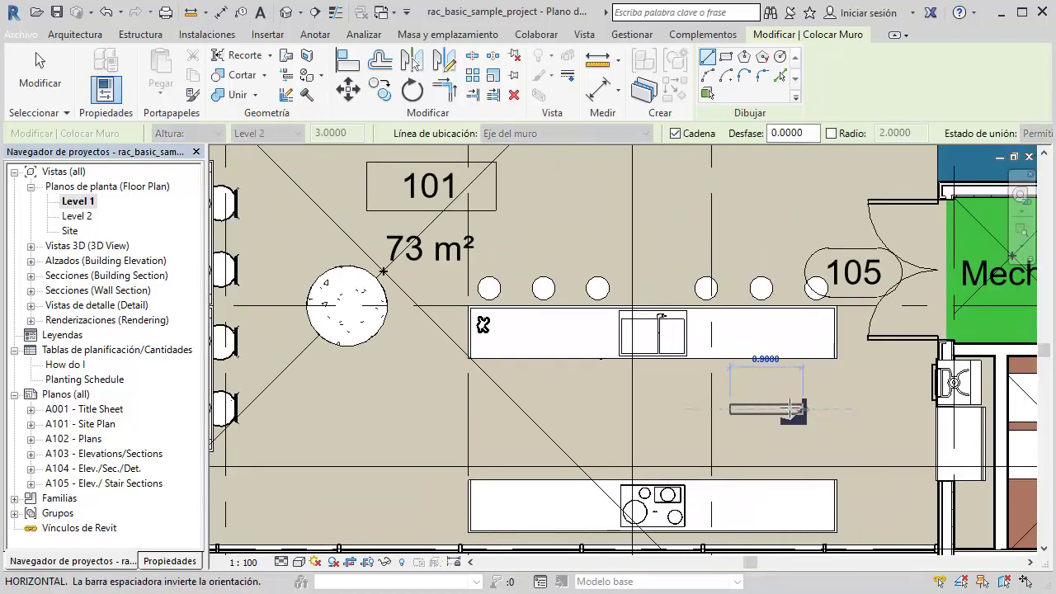
{"action": "scroll", "coordinate": [788, 410], "scroll_direction": "up", "scroll_amount": 2}
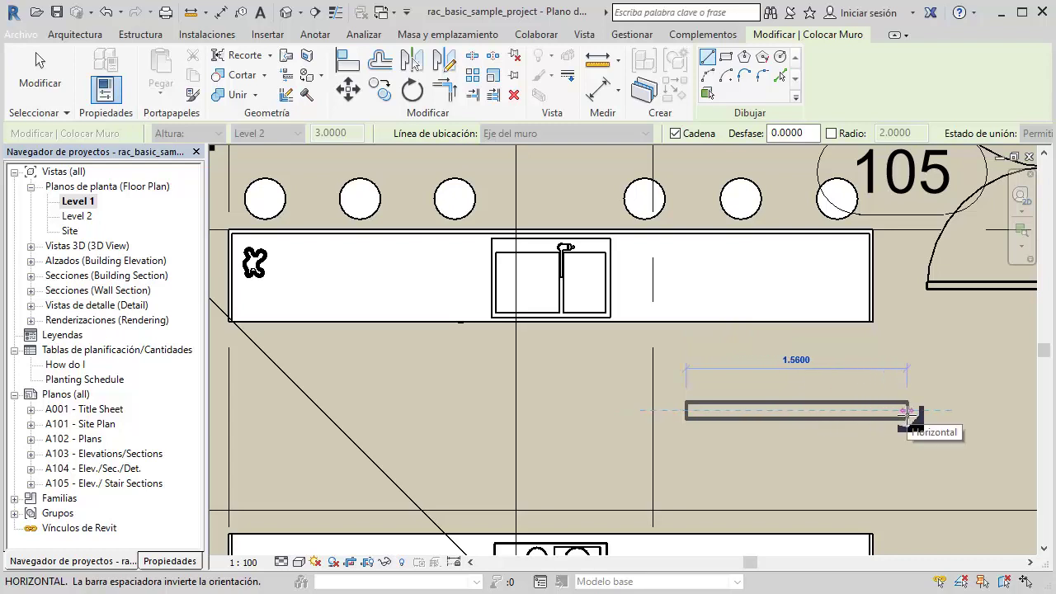
{"action": "type", "text": "1."}
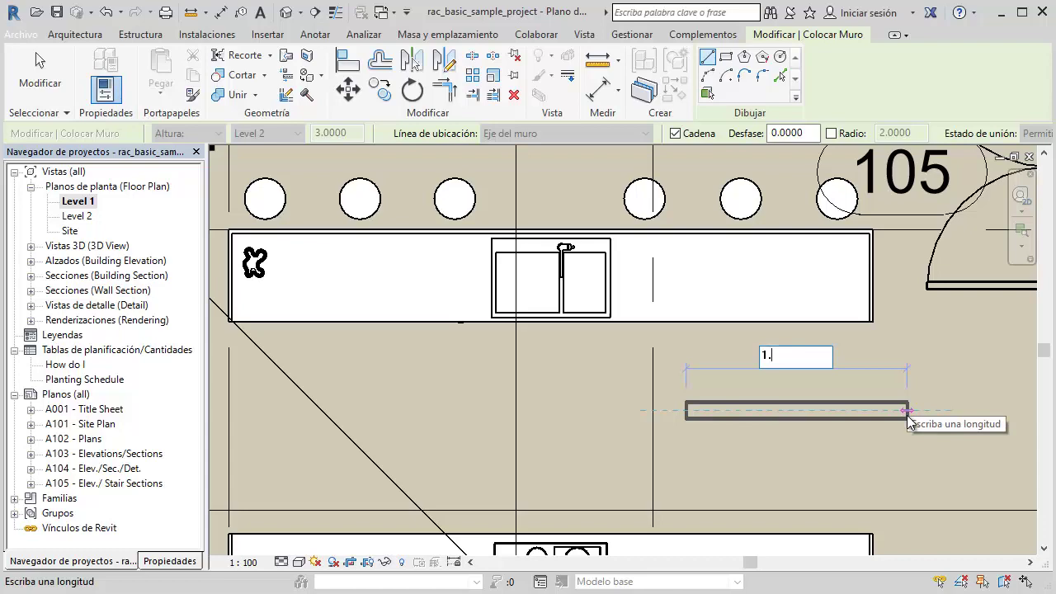
{"action": "type", "text": "586"}
{"action": "key", "text": "Return"}
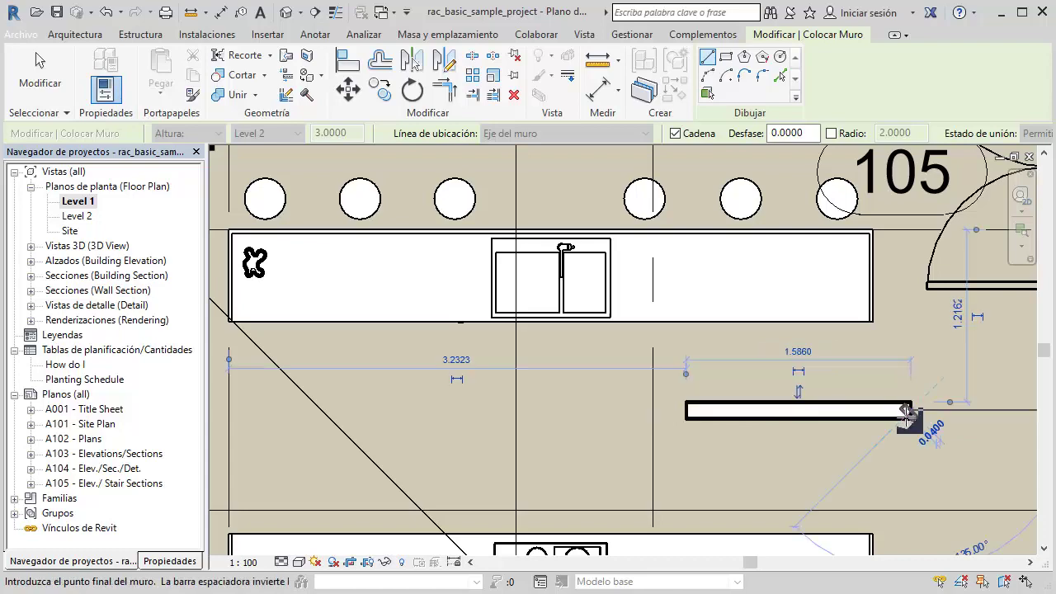
{"action": "key", "text": "Escape"}
{"action": "key", "text": "Escape"}
{"action": "left_click", "coordinate": [860, 419]}
{"action": "scroll", "coordinate": [857, 395], "scroll_direction": "up", "scroll_amount": 2}
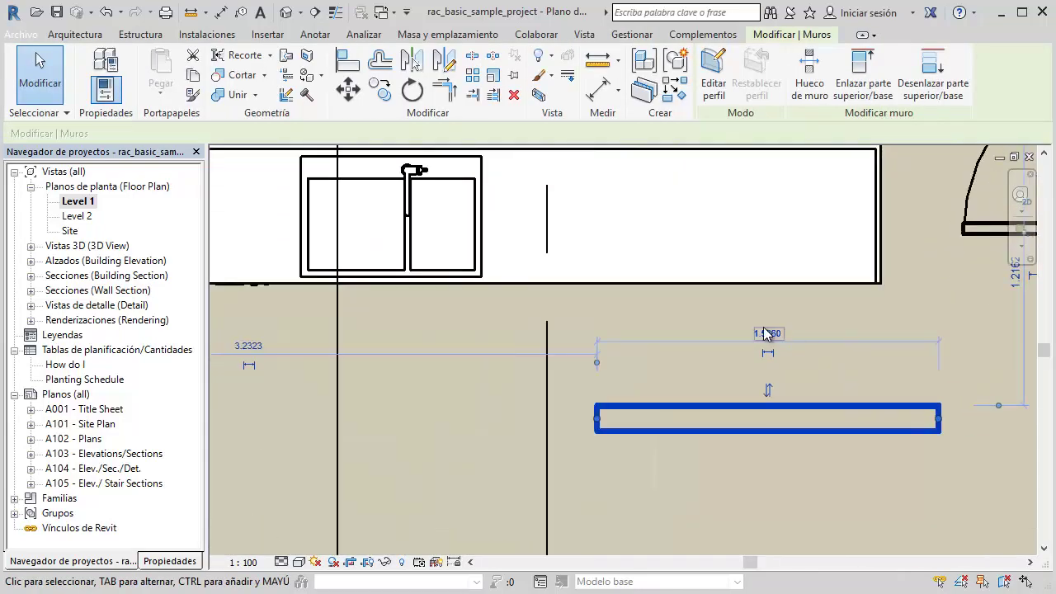
{"action": "middle_click_drag", "start_coordinate": [794, 347], "coordinate": [666, 370]}
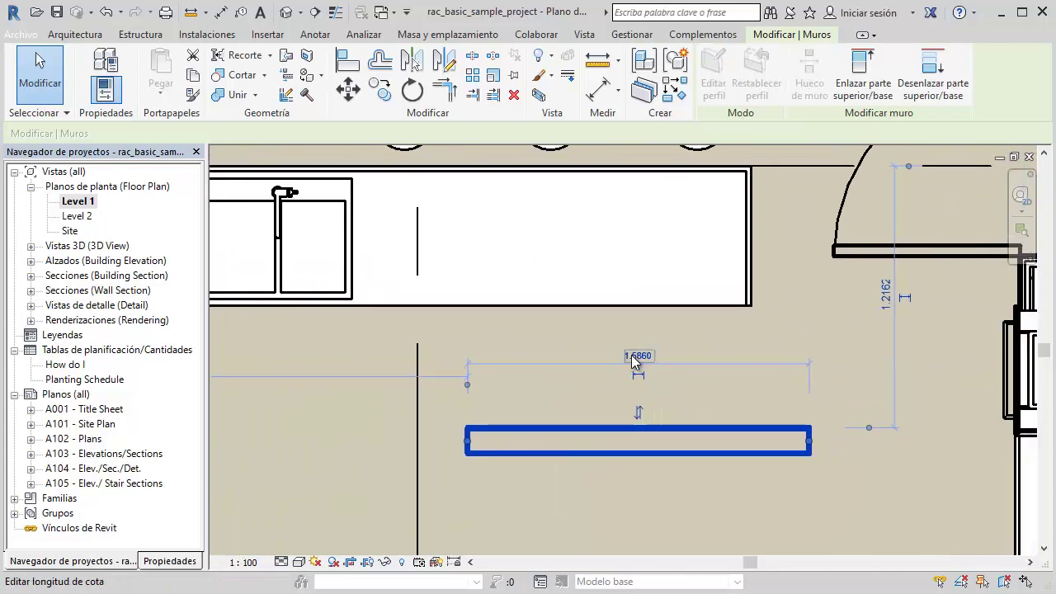
{"action": "left_click", "coordinate": [222, 12]}
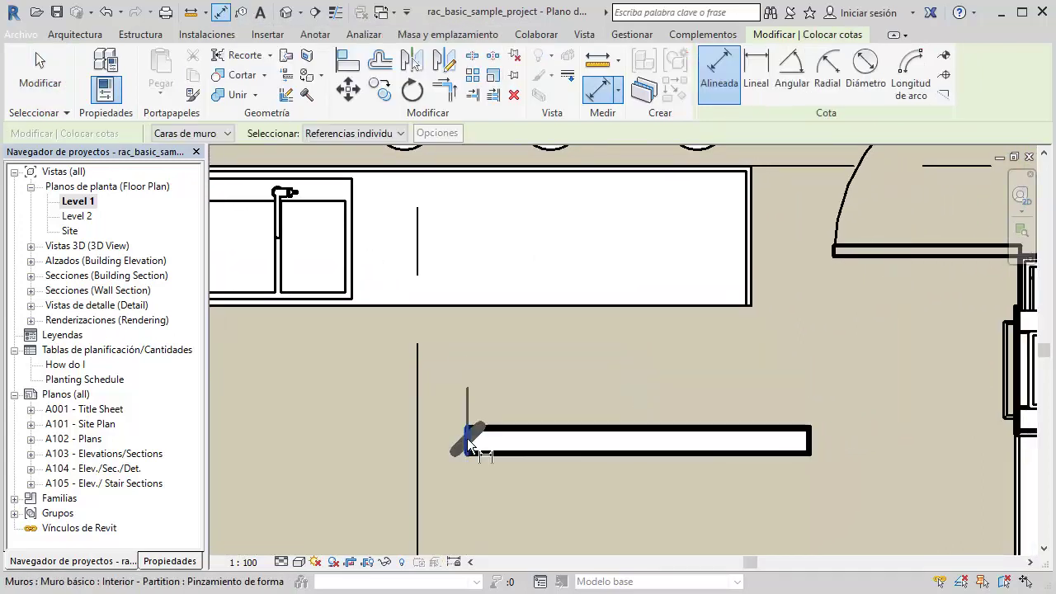
Add an aligned dimension between the new wall's two ends.
{"action": "left_click", "coordinate": [468, 446]}
{"action": "left_click", "coordinate": [810, 439]}
{"action": "middle_click_drag", "start_coordinate": [822, 486], "coordinate": [773, 311]}
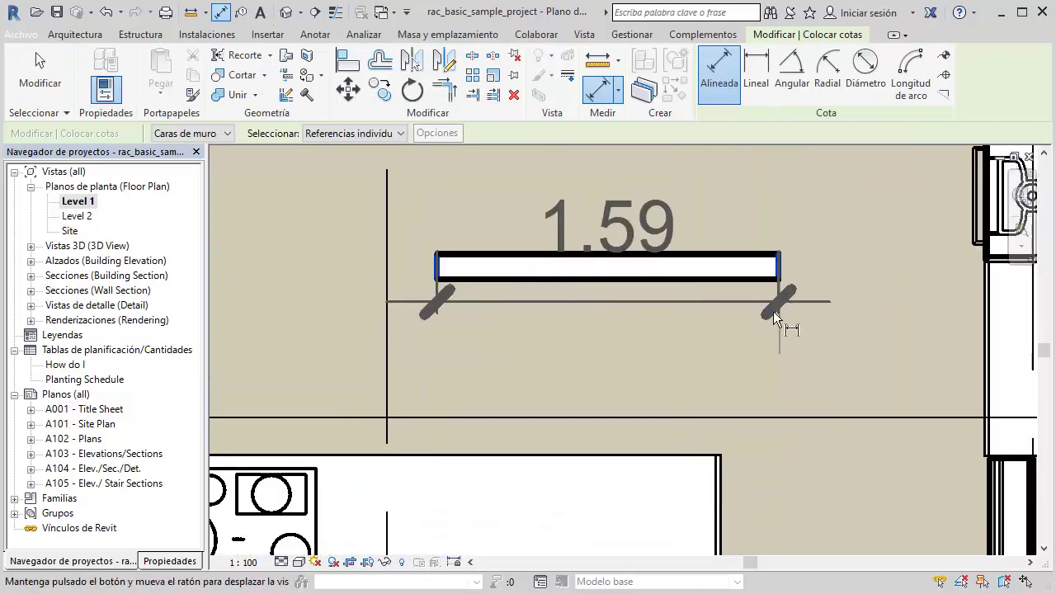
{"action": "left_click", "coordinate": [788, 424]}
{"action": "key", "text": "Escape"}
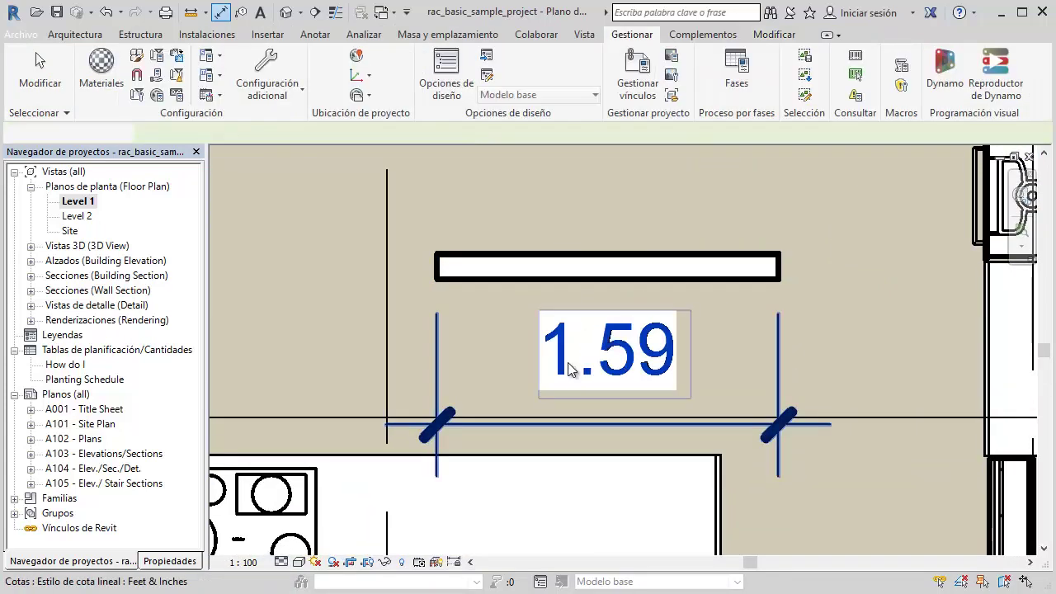
{"action": "key", "text": "Escape"}
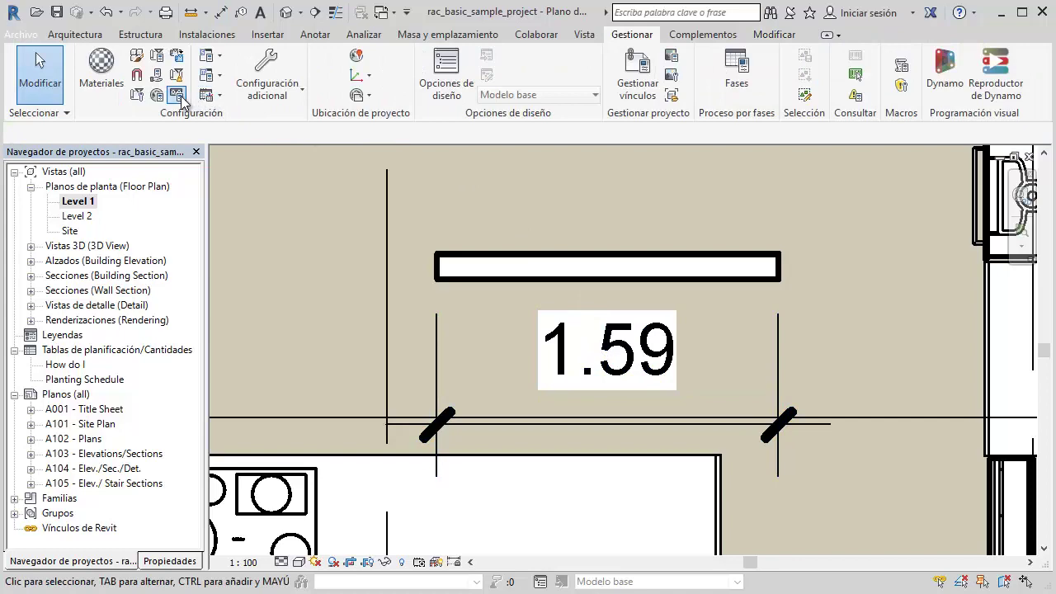
Round project lengths to 3 decimal places so the wall dimension reads 1.586.
{"action": "left_click", "coordinate": [178, 96]}
{"action": "left_click", "coordinate": [615, 170]}
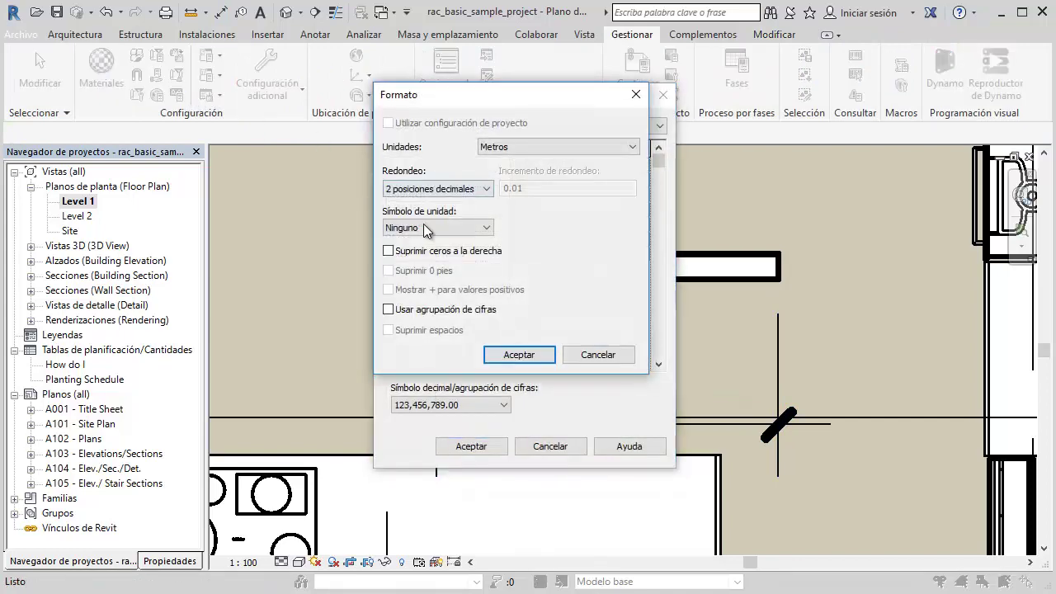
{"action": "left_click", "coordinate": [430, 188]}
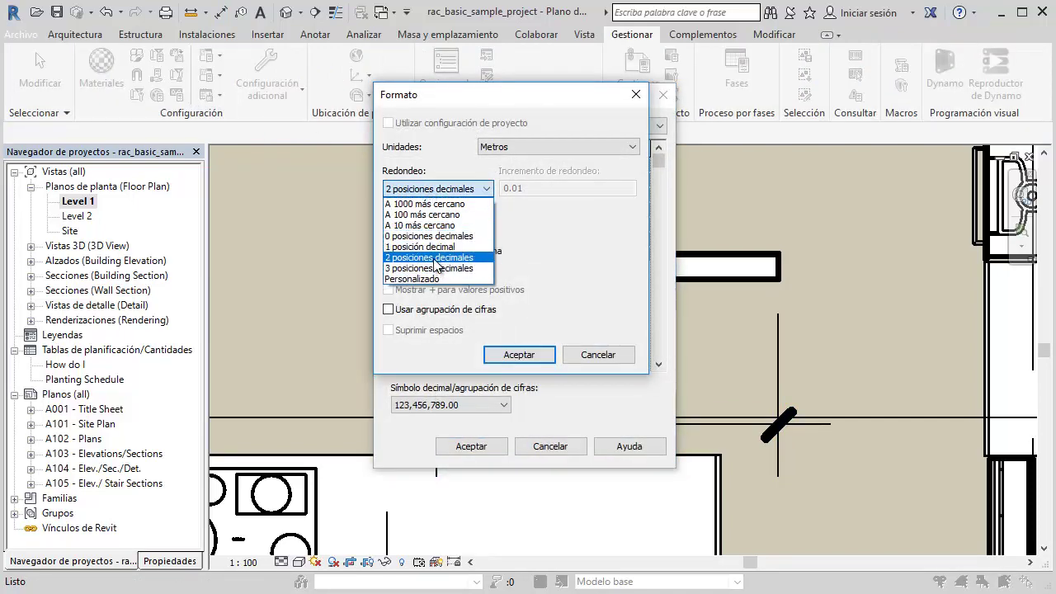
{"action": "key", "text": "Escape"}
{"action": "left_click", "coordinate": [505, 350]}
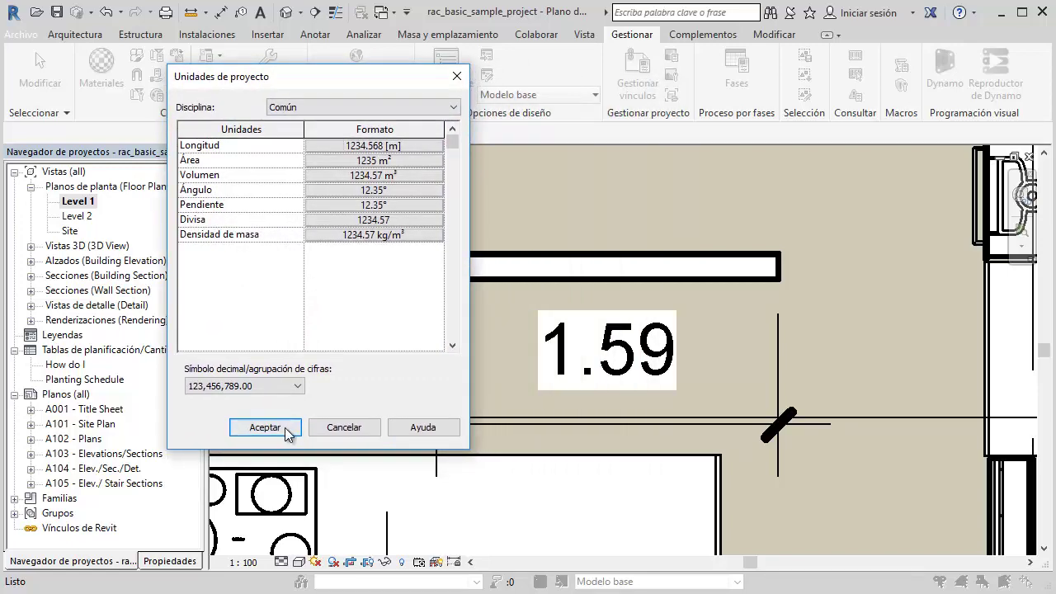
{"action": "left_click", "coordinate": [284, 428]}
{"action": "left_click", "coordinate": [551, 344]}
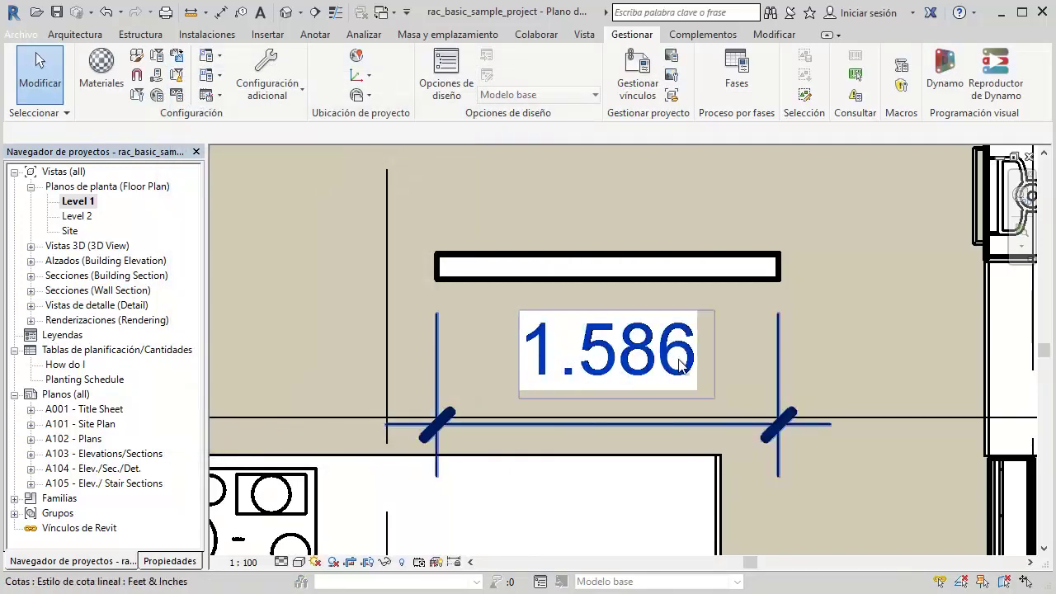
Round project lengths to 1 decimal place, then delete the wall's 1.6 dimension.
{"action": "left_click", "coordinate": [177, 94]}
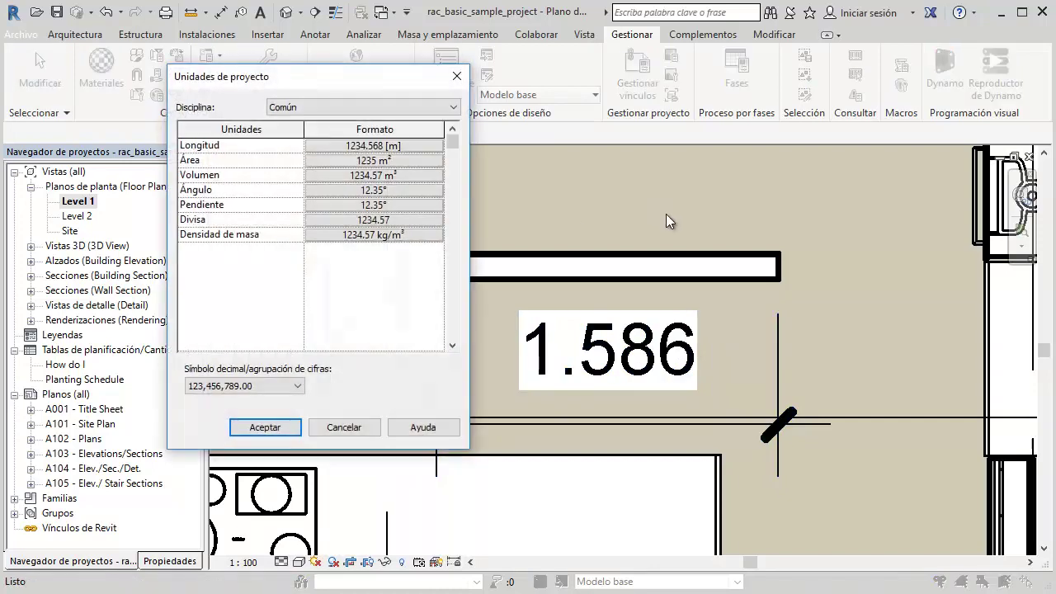
{"action": "left_click", "coordinate": [373, 146]}
{"action": "left_click", "coordinate": [438, 188]}
{"action": "left_click", "coordinate": [412, 238]}
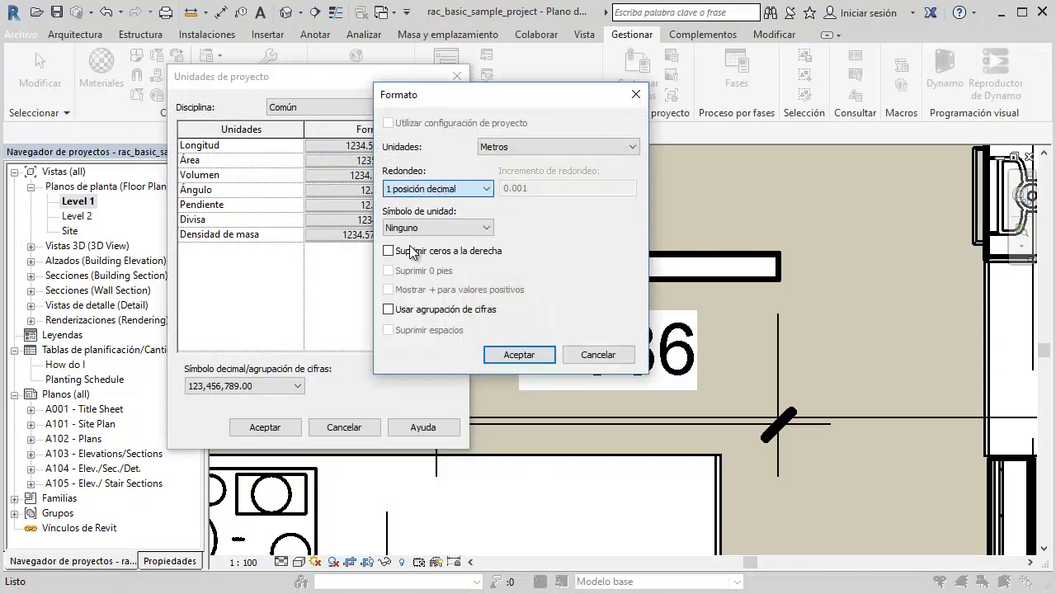
{"action": "left_click", "coordinate": [517, 353]}
{"action": "left_click", "coordinate": [293, 429]}
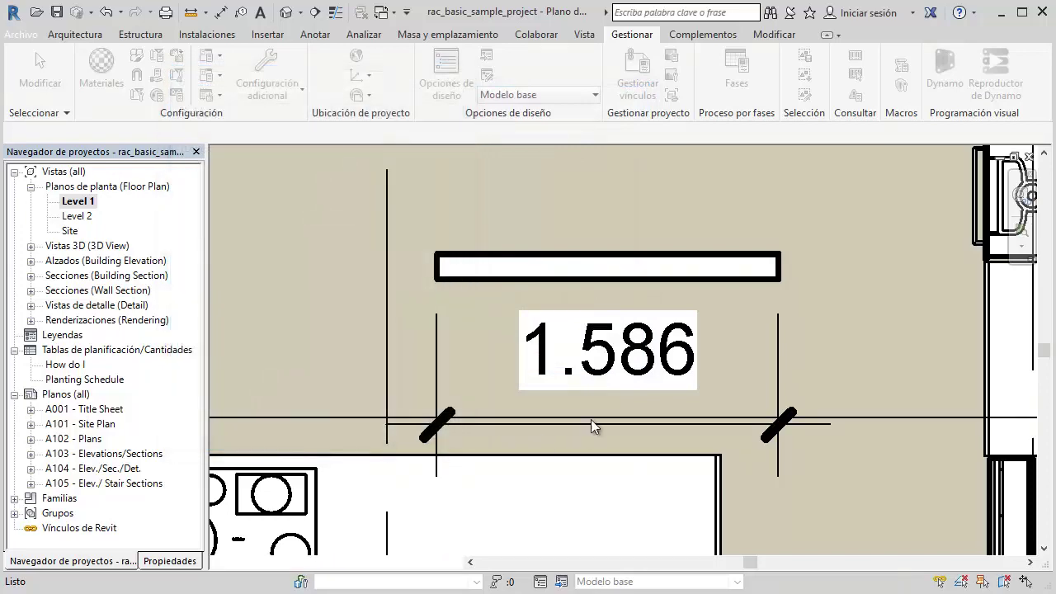
{"action": "left_click", "coordinate": [778, 360]}
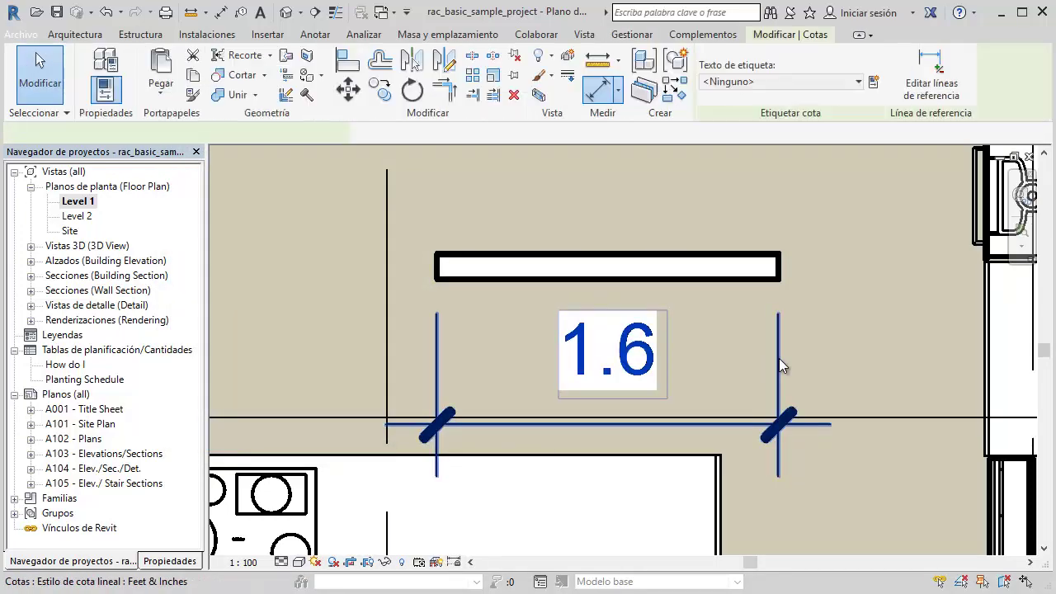
{"action": "key", "text": "Delete"}
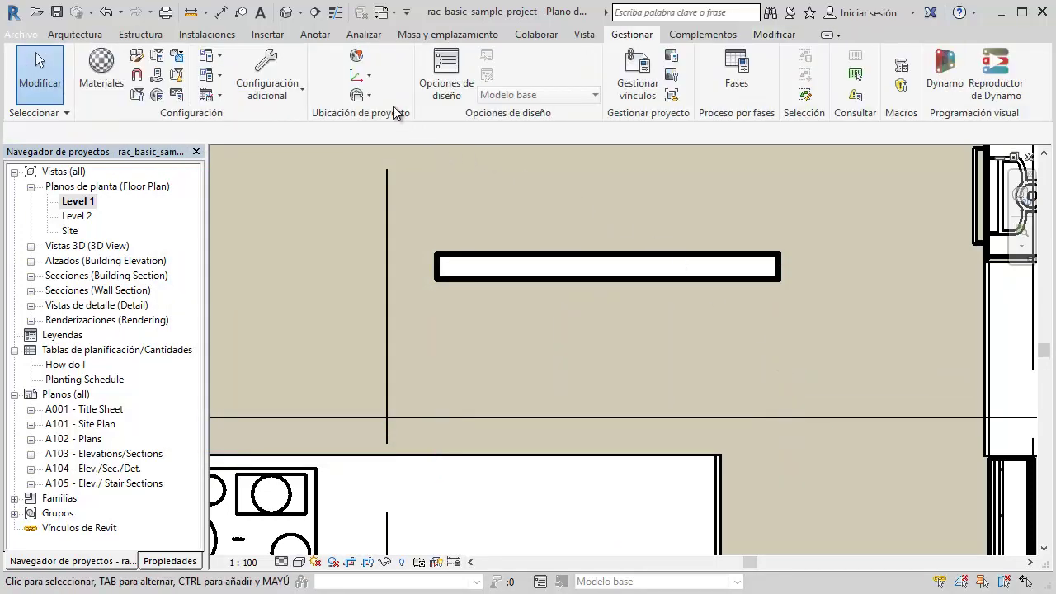
Set project length rounding in metres back to 2 decimal places (1234.57 m).
{"action": "left_click", "coordinate": [177, 93]}
{"action": "left_click", "coordinate": [373, 146]}
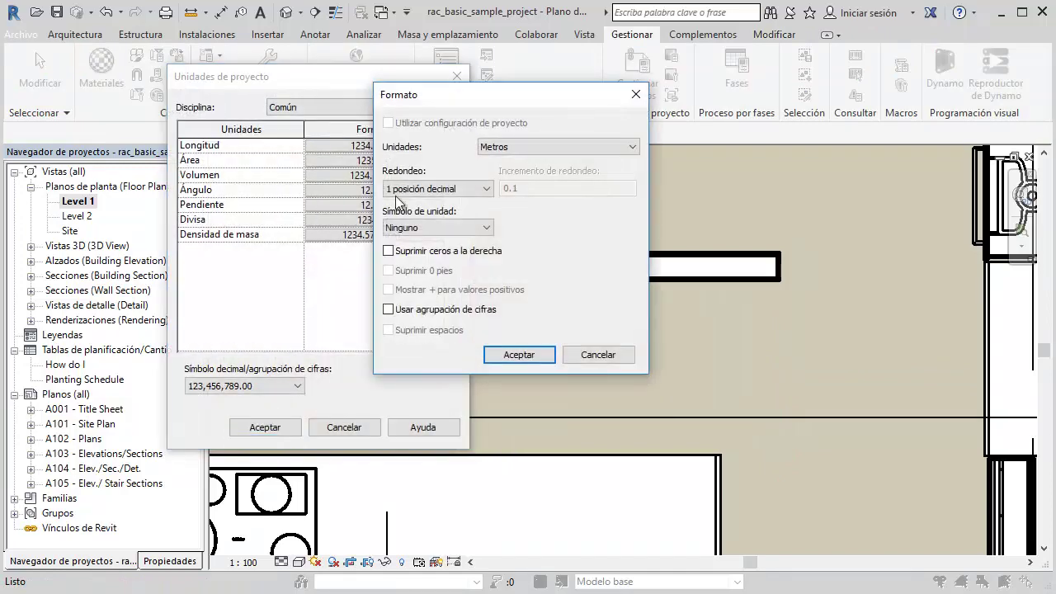
{"action": "left_click", "coordinate": [437, 188]}
{"action": "left_click", "coordinate": [429, 257]}
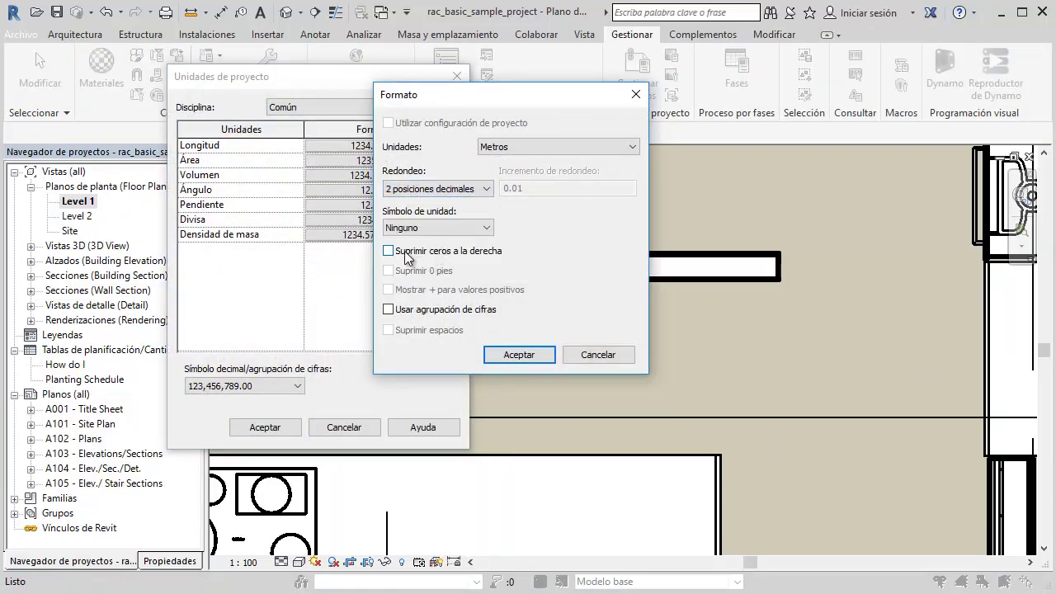
{"action": "left_click", "coordinate": [535, 353]}
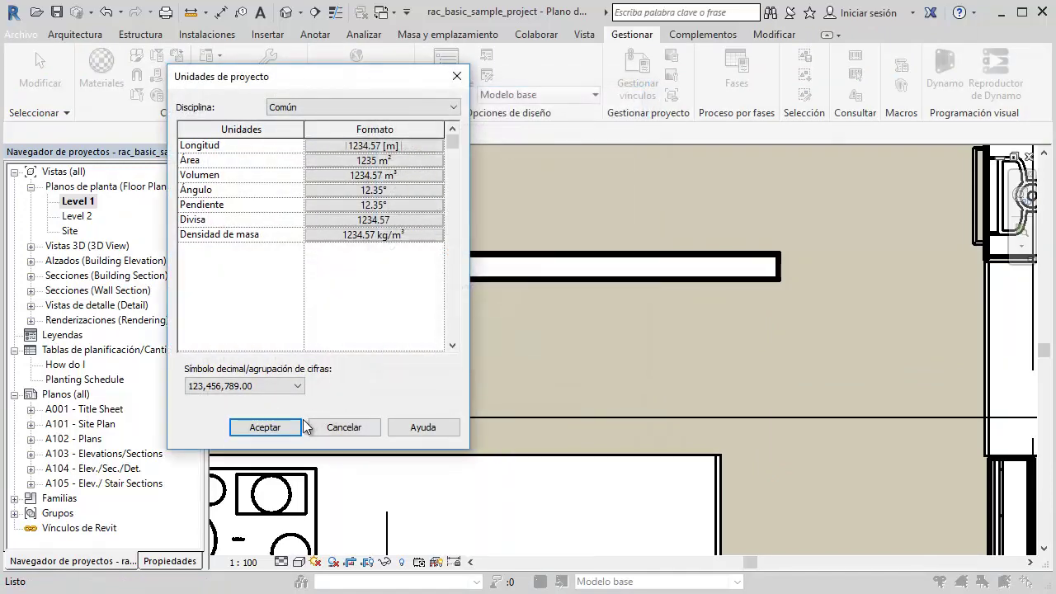
{"action": "left_click", "coordinate": [264, 427]}
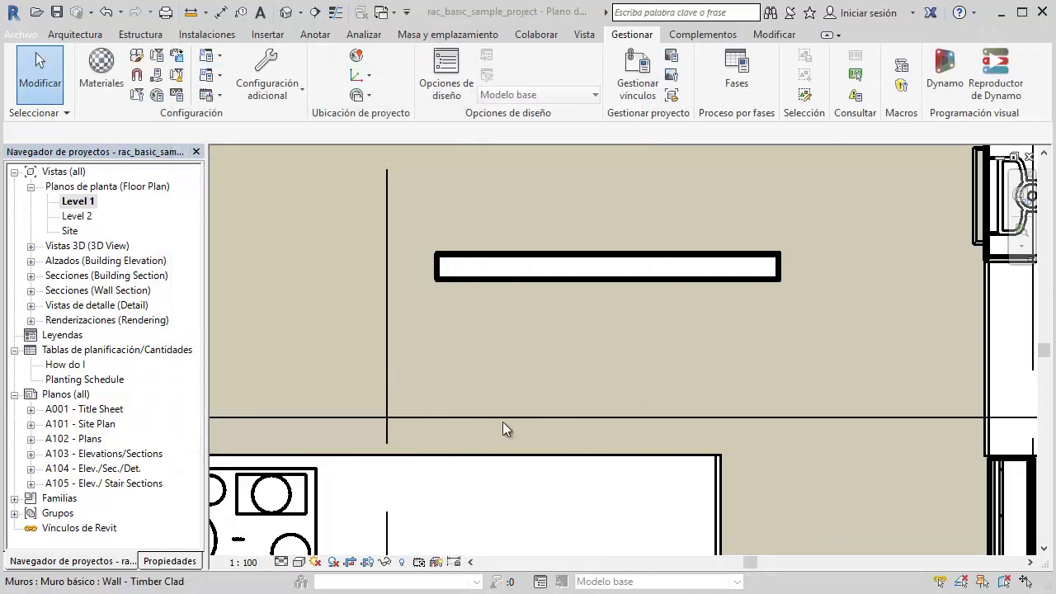
Draw a 1.2 m horizontal wall below and parallel to the first wall.
{"action": "key", "text": "w"}
{"action": "key", "text": "a"}
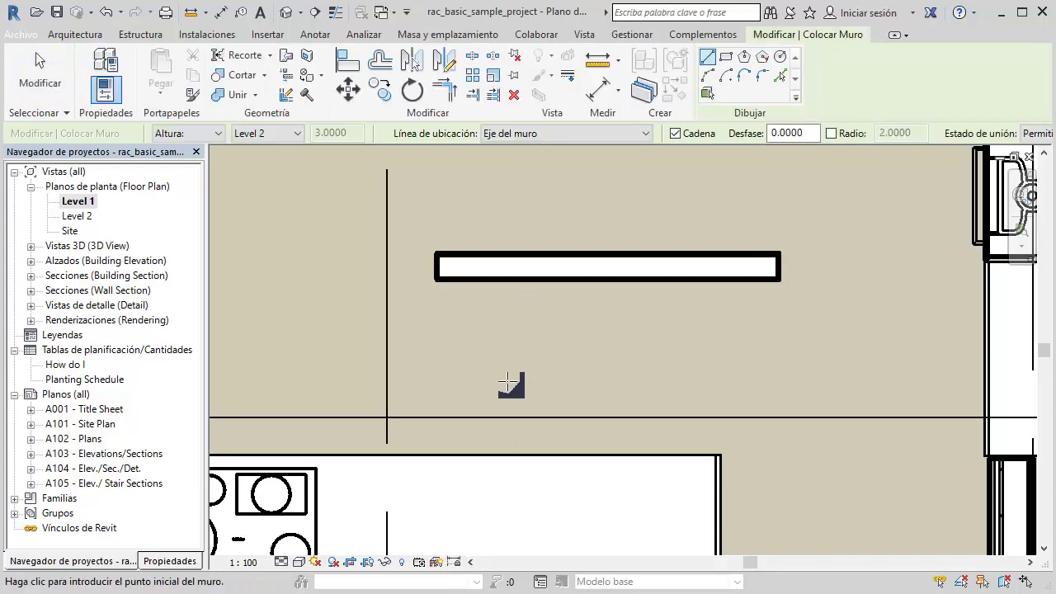
{"action": "left_click", "coordinate": [462, 377]}
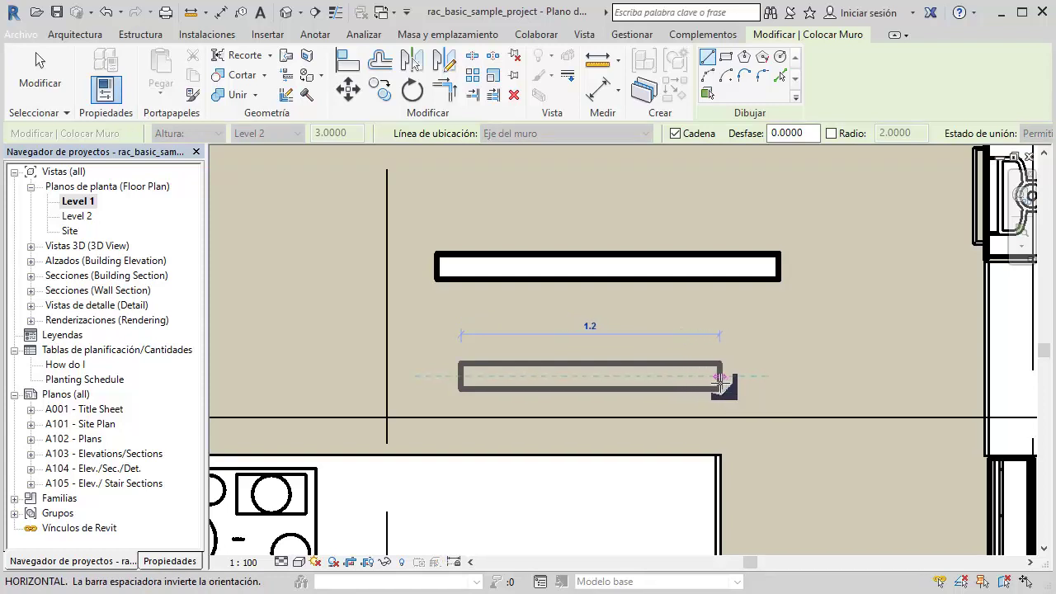
{"action": "left_click", "coordinate": [720, 381]}
{"action": "key", "text": "Escape"}
{"action": "key", "text": "Escape"}
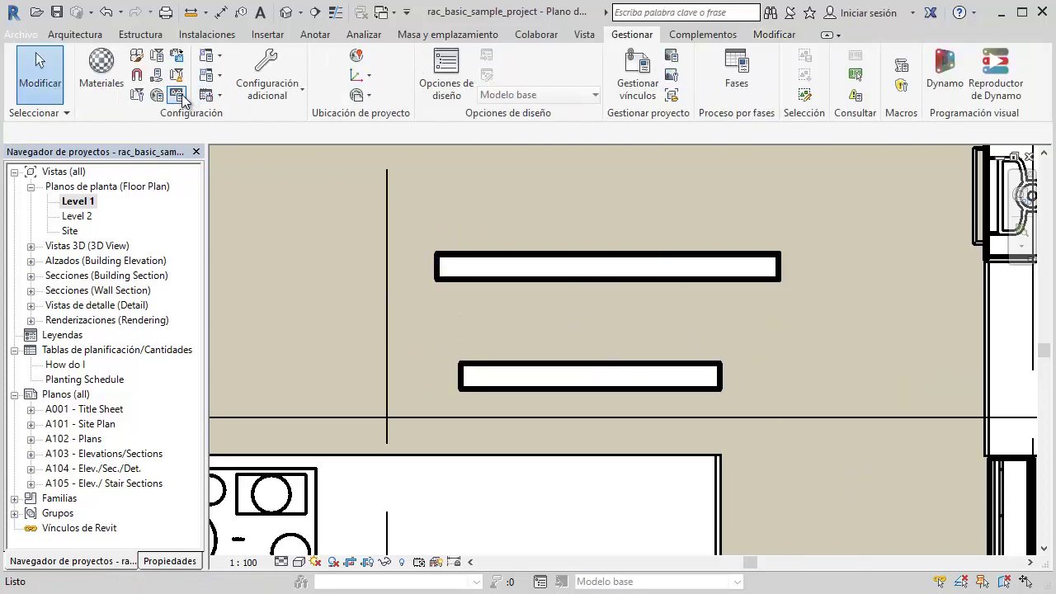
Review the Project Units length format and accept it unchanged.
{"action": "left_click", "coordinate": [176, 95]}
{"action": "left_click", "coordinate": [411, 146]}
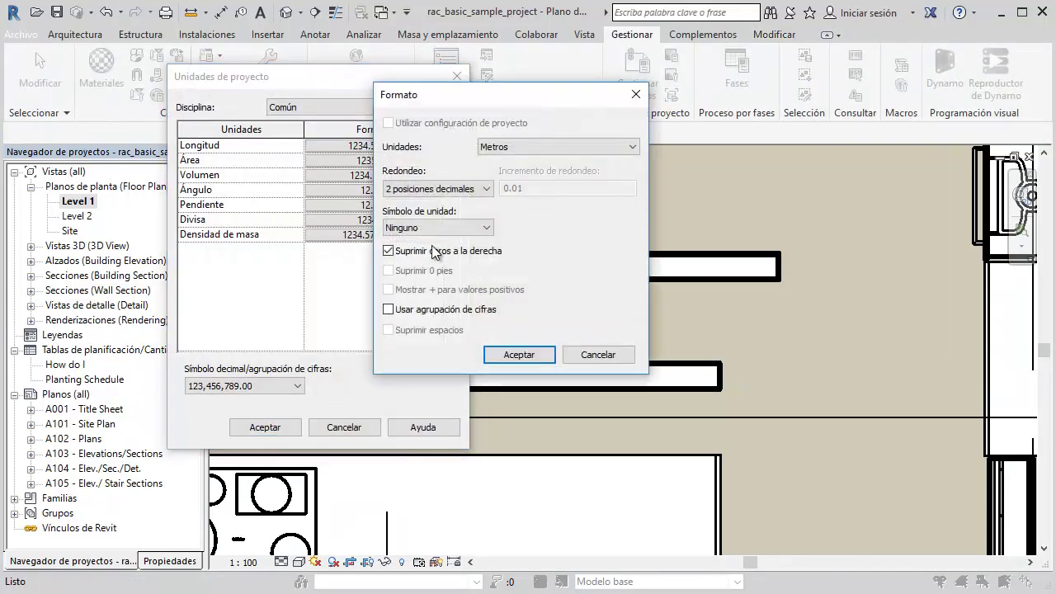
{"action": "left_click", "coordinate": [518, 355]}
{"action": "left_click", "coordinate": [265, 427]}
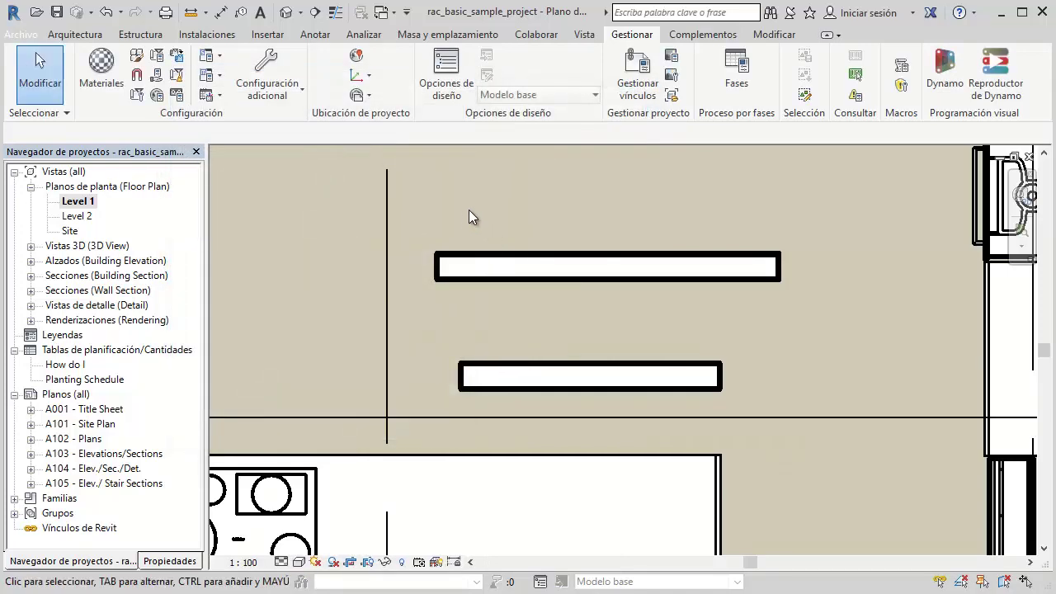
Draw a 1.0 m horizontal wall above the first wall on Level 1.
{"action": "key", "text": "w"}
{"action": "key", "text": "a"}
{"action": "left_click", "coordinate": [472, 217]}
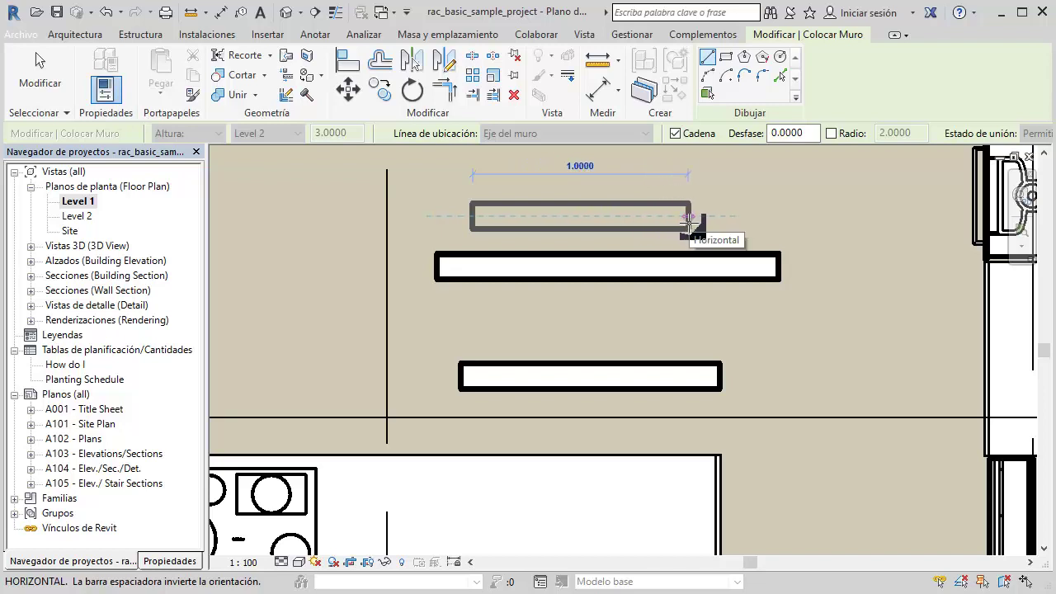
{"action": "left_click", "coordinate": [689, 218]}
{"action": "key", "text": "Escape"}
{"action": "key", "text": "Escape"}
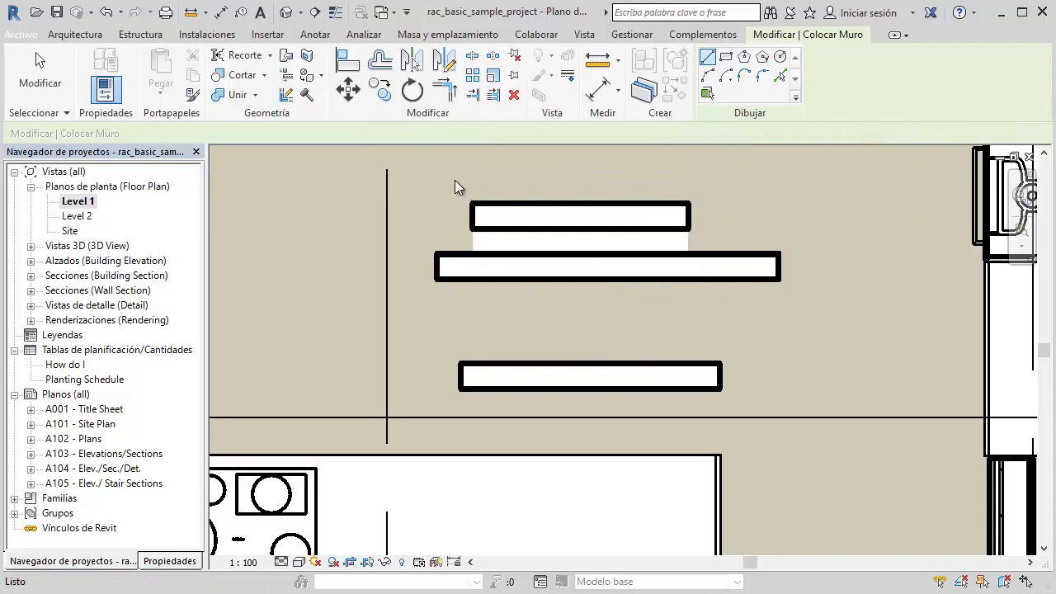
{"action": "scroll", "coordinate": [533, 213], "scroll_direction": "down", "scroll_amount": 3}
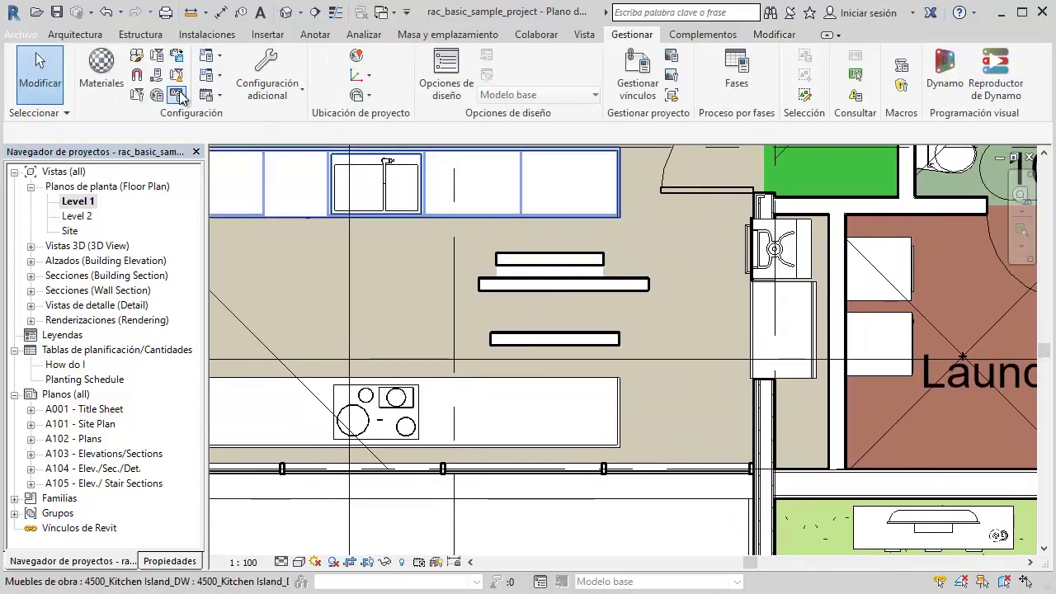
Keep length rounding at 2 decimal places and suppress trailing zeros in Project Units.
{"action": "left_click", "coordinate": [176, 94]}
{"action": "left_click", "coordinate": [373, 146]}
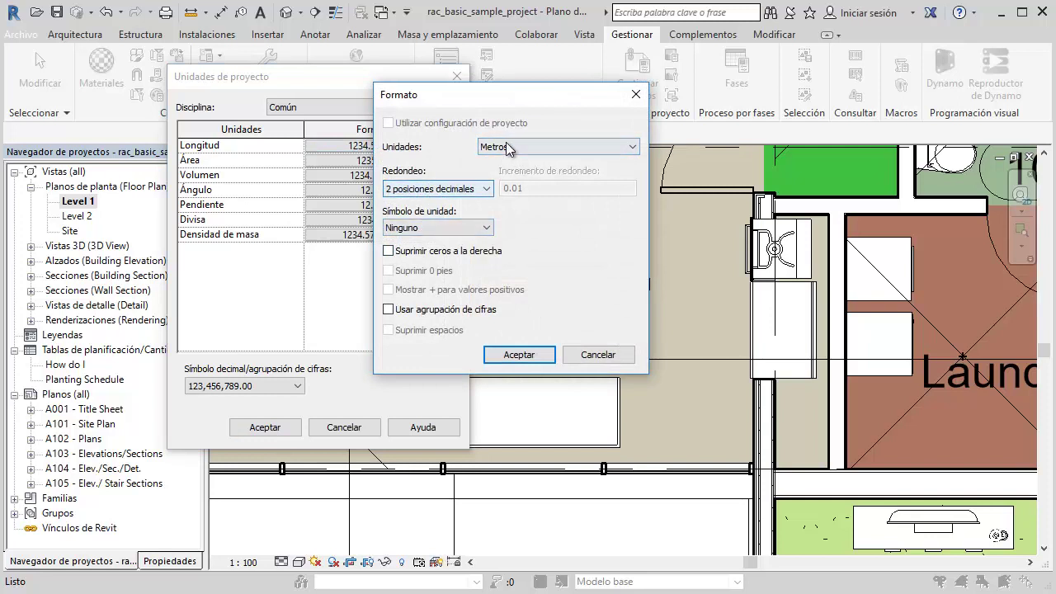
{"action": "left_click", "coordinate": [406, 198]}
{"action": "left_click", "coordinate": [401, 257]}
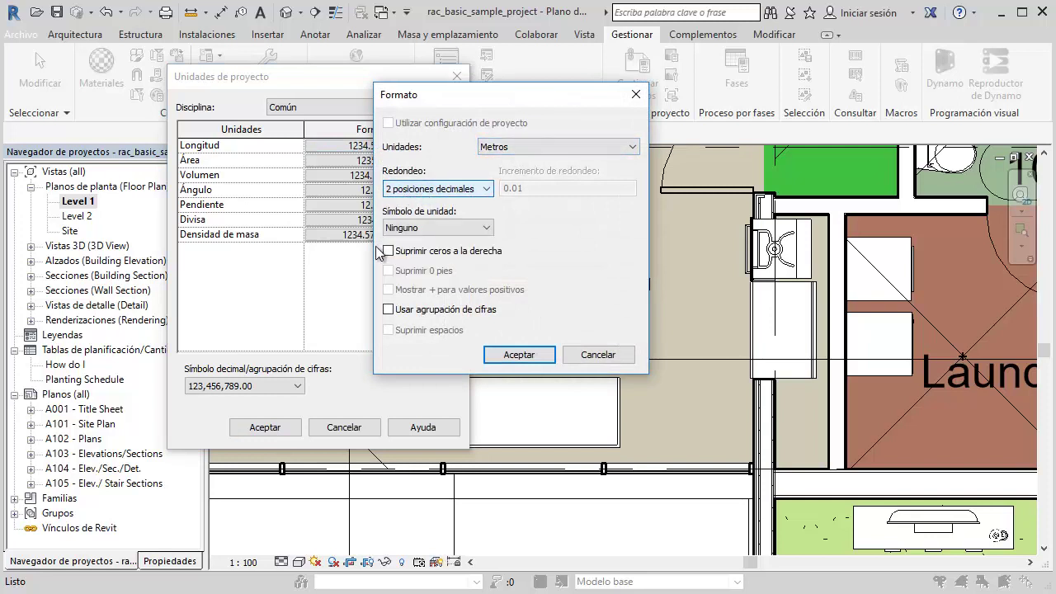
{"action": "left_click", "coordinate": [388, 250]}
{"action": "left_click", "coordinate": [577, 352]}
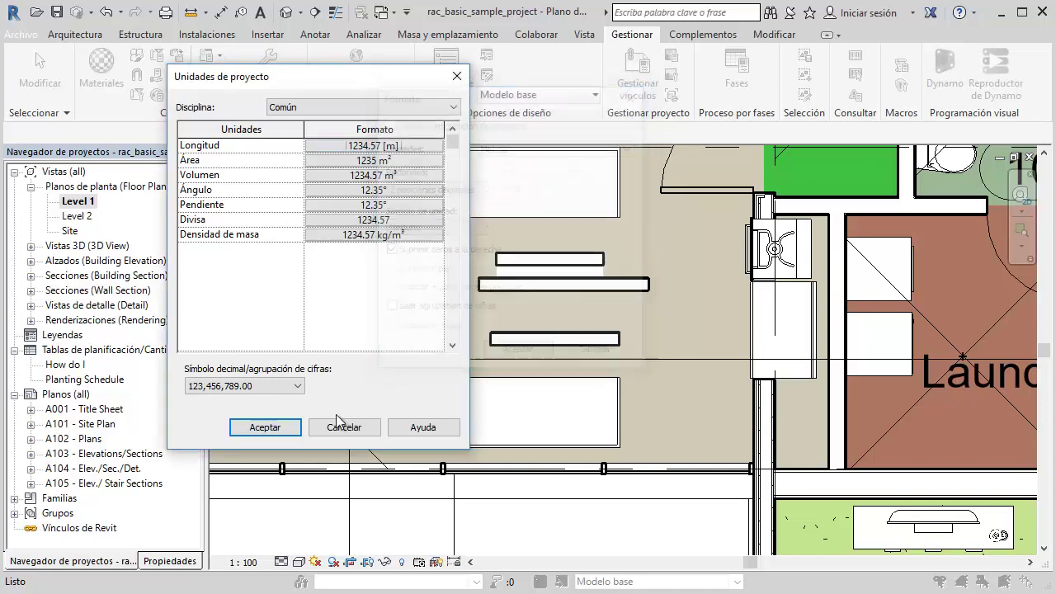
{"action": "left_click", "coordinate": [264, 427]}
Delete the upper, middle and lower test walls from the middle of the plan.
{"action": "middle_click_drag", "start_coordinate": [641, 232], "coordinate": [704, 286]}
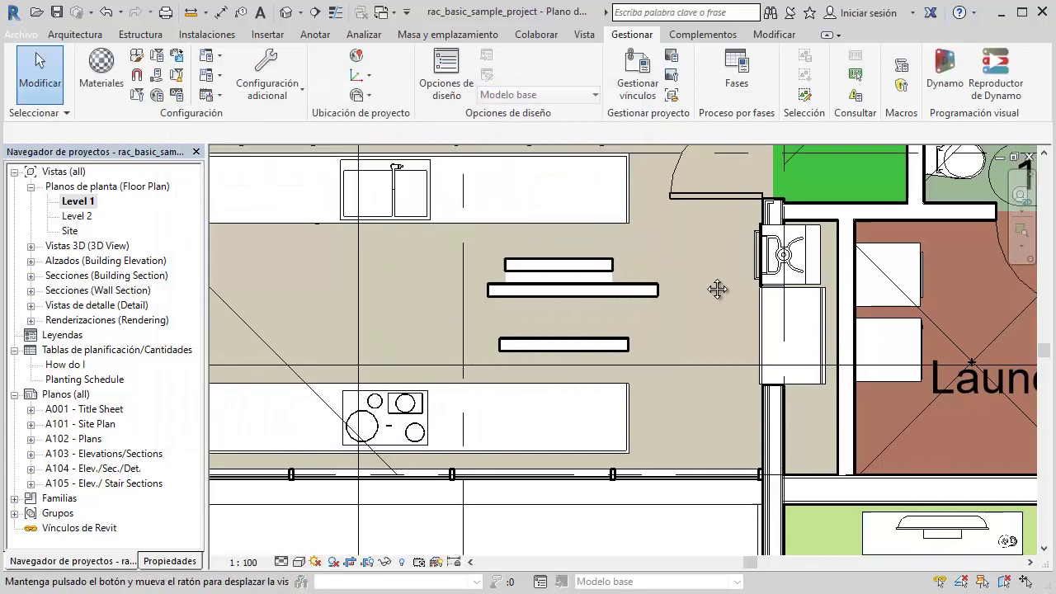
{"action": "left_click_drag", "start_coordinate": [713, 284], "coordinate": [613, 387]}
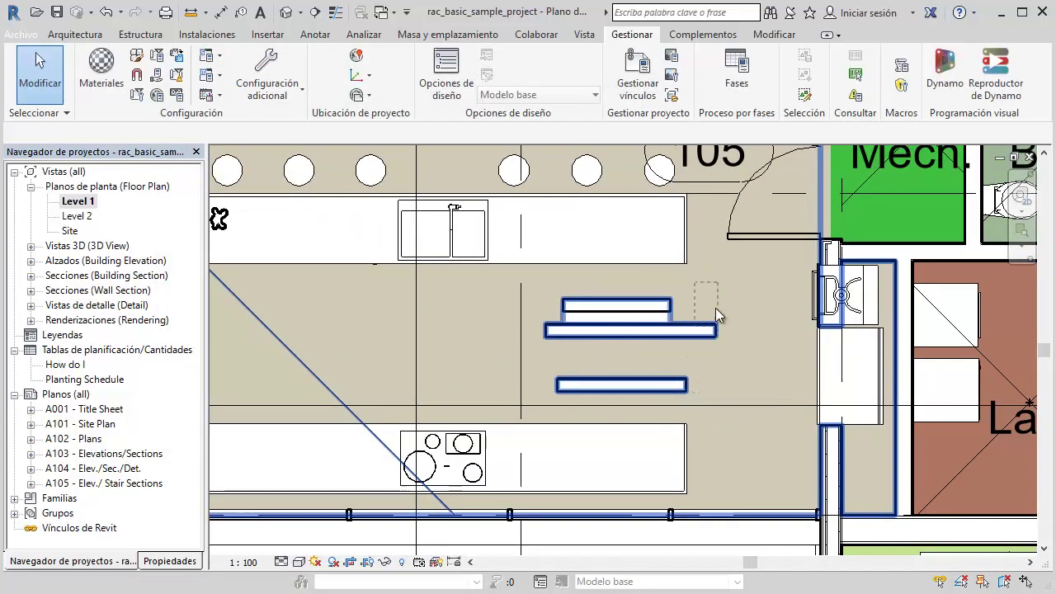
{"action": "left_click", "coordinate": [651, 305]}
{"action": "key", "text": "Delete"}
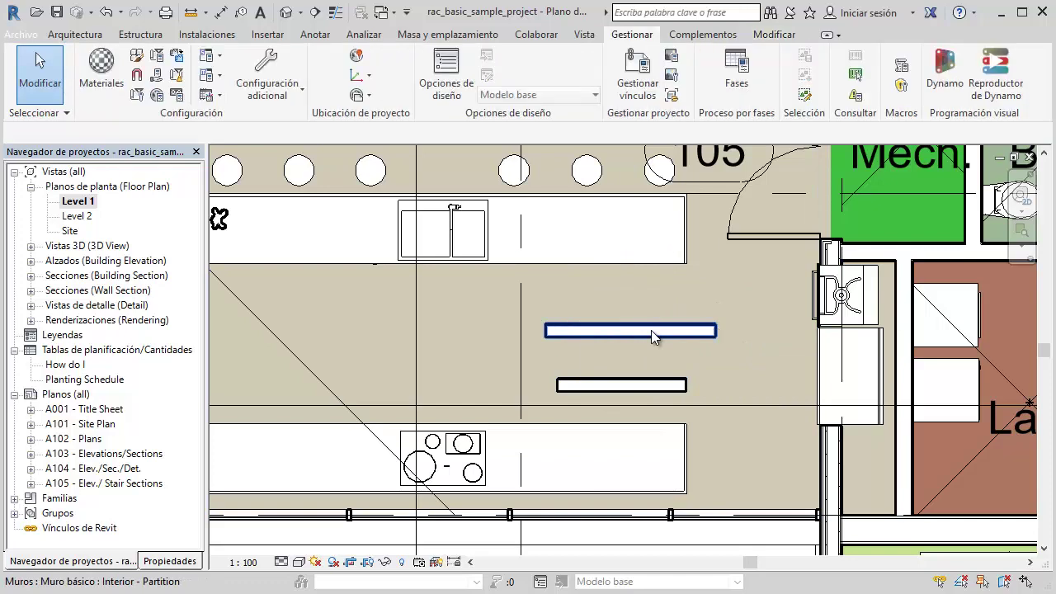
{"action": "left_click", "coordinate": [651, 330]}
{"action": "key", "text": "Delete"}
{"action": "left_click", "coordinate": [653, 384]}
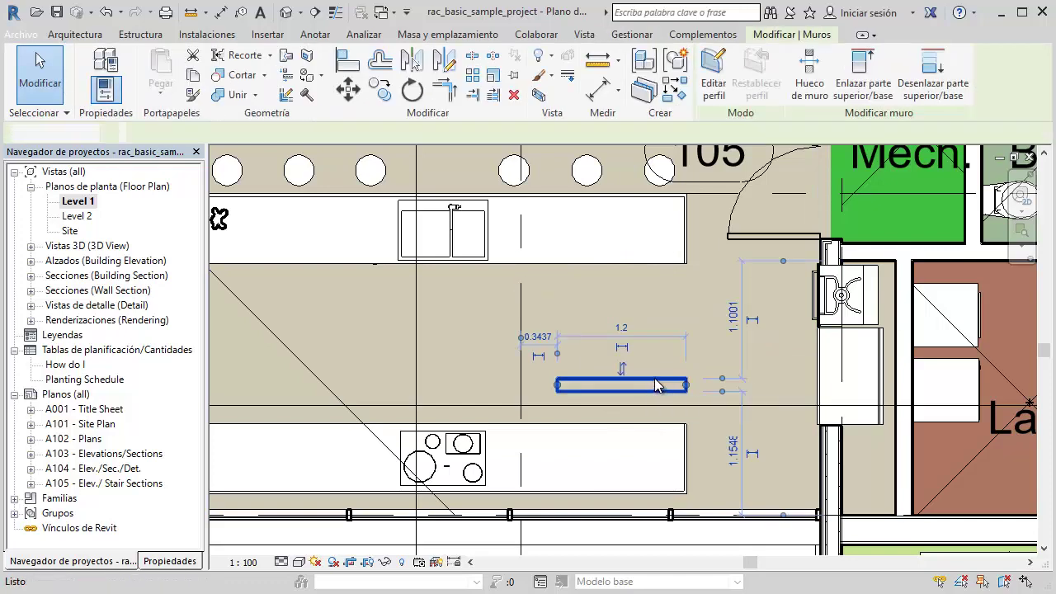
{"action": "key", "text": "Delete"}
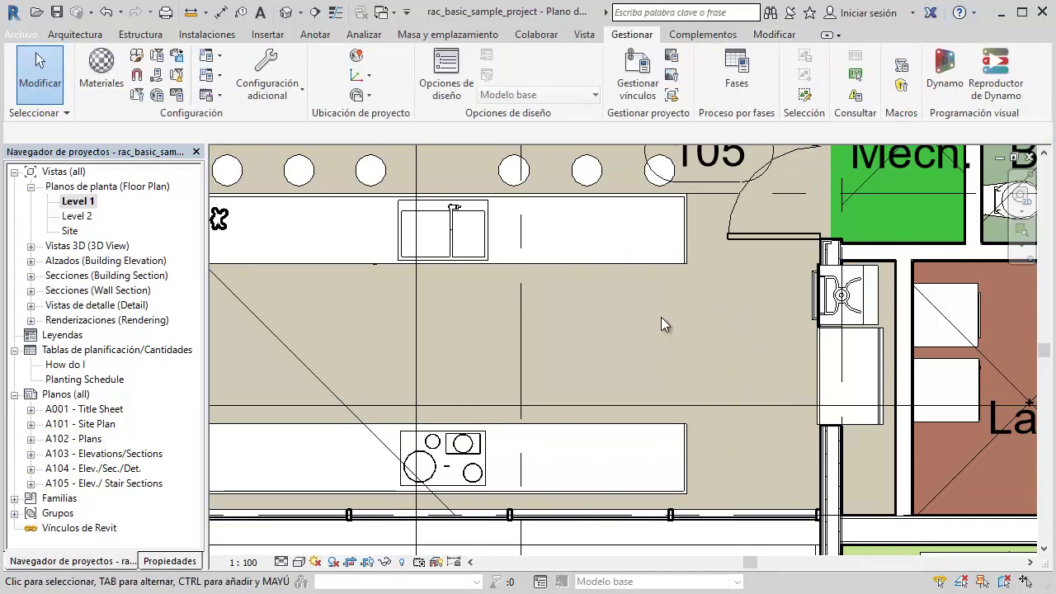
{"action": "mouse_move", "coordinate": [660, 317]}
{"action": "middle_mouse_down"}
{"action": "mouse_move", "coordinate": [801, 321]}
{"action": "mouse_move", "coordinate": [855, 261]}
{"action": "mouse_move", "coordinate": [877, 321]}
{"action": "mouse_move", "coordinate": [924, 328]}
{"action": "middle_mouse_up"}
Draw a test wall with length entered as 10" in an empty plan area.
{"action": "middle_click_drag", "start_coordinate": [493, 328], "coordinate": [533, 271]}
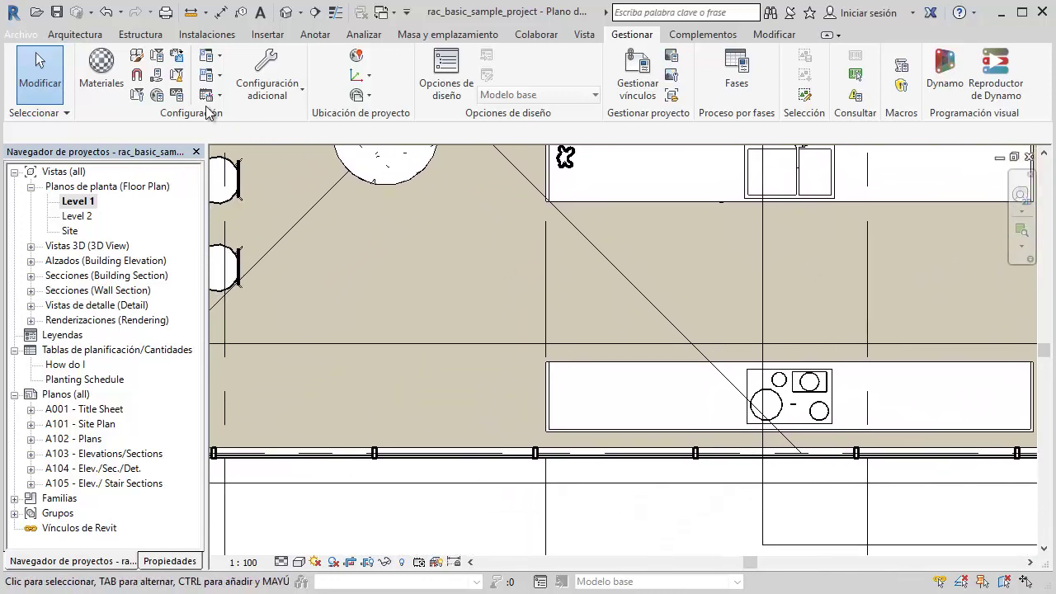
{"action": "mouse_move", "coordinate": [347, 153]}
{"action": "middle_mouse_down"}
{"action": "mouse_move", "coordinate": [408, 198]}
{"action": "mouse_move", "coordinate": [432, 174]}
{"action": "mouse_move", "coordinate": [473, 252]}
{"action": "middle_mouse_up"}
{"action": "key", "text": "w"}
{"action": "key", "text": "a"}
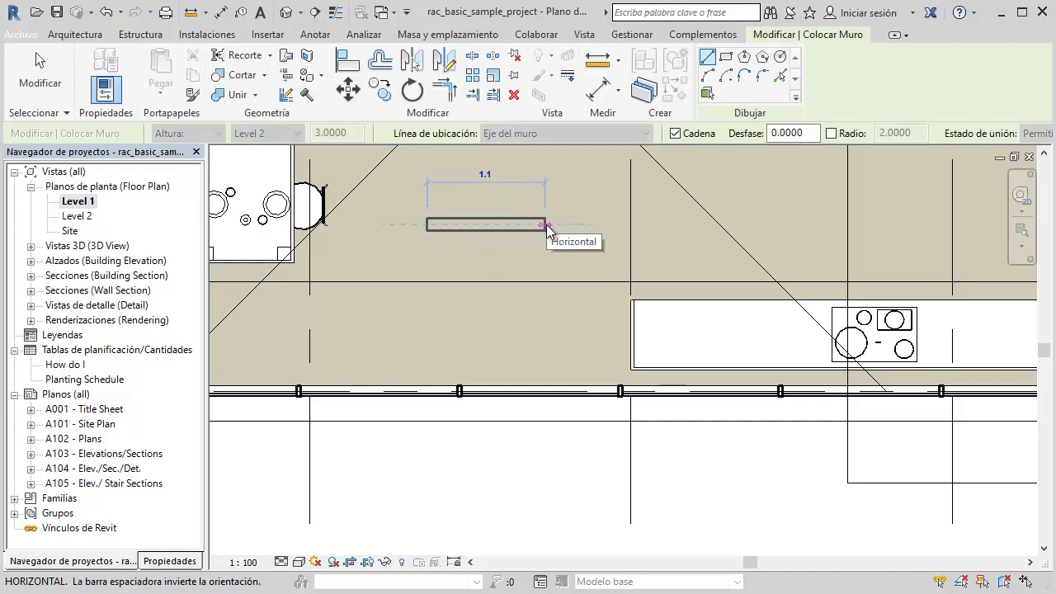
{"action": "type", "text": "10"}
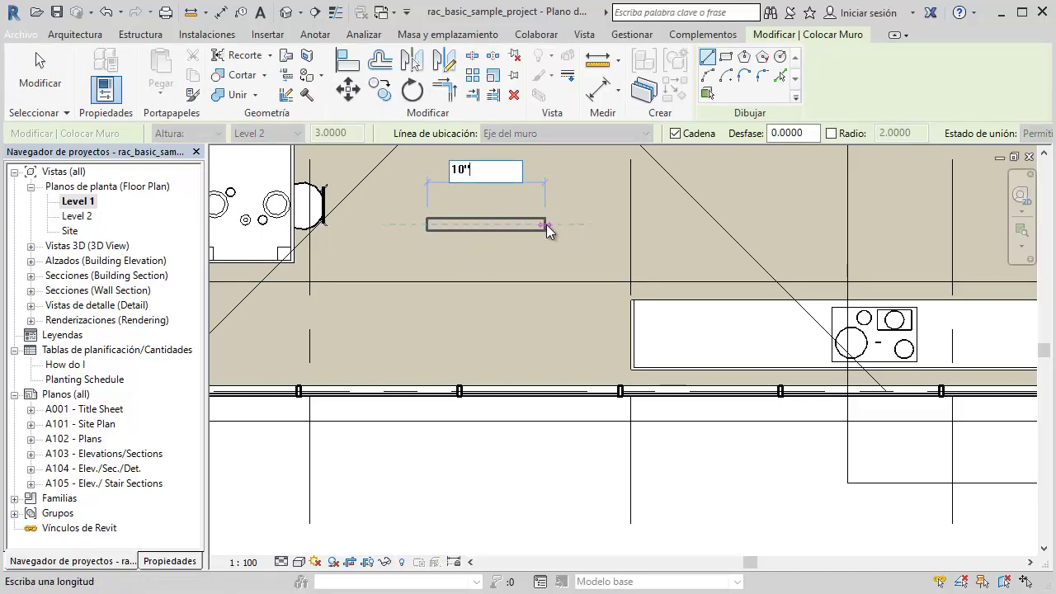
{"action": "key", "text": "Return"}
{"action": "key", "text": "Escape"}
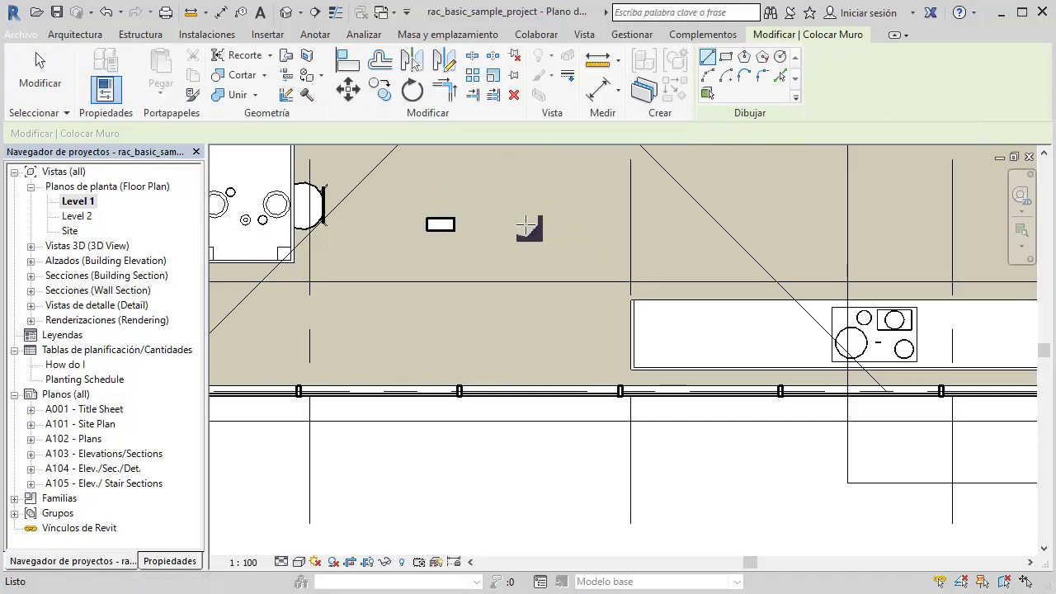
{"action": "key", "text": "Escape"}
Delete the resulting 0.254 m test wall.
{"action": "left_click", "coordinate": [439, 224]}
{"action": "left_click", "coordinate": [436, 173]}
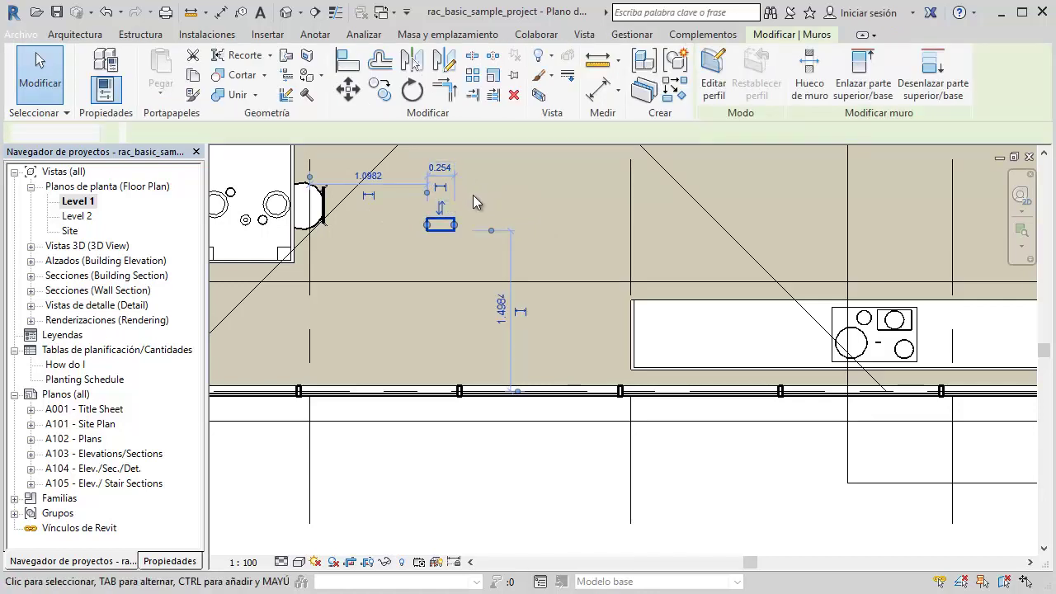
{"action": "left_click", "coordinate": [472, 195]}
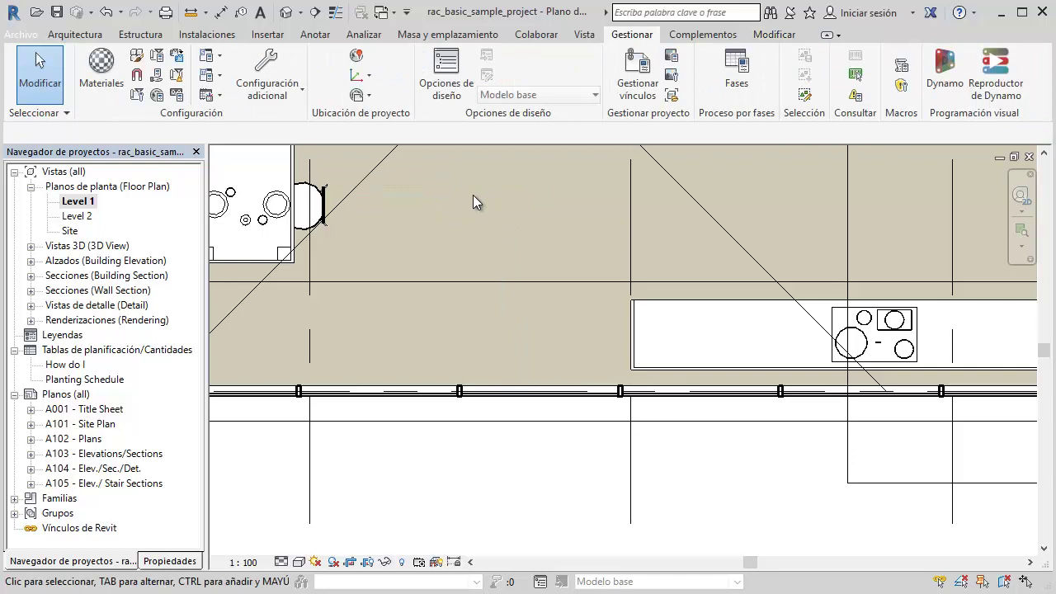
Start an in-place model in the Dispositivos de alarma de incendios category.
{"action": "left_click", "coordinate": [75, 34]}
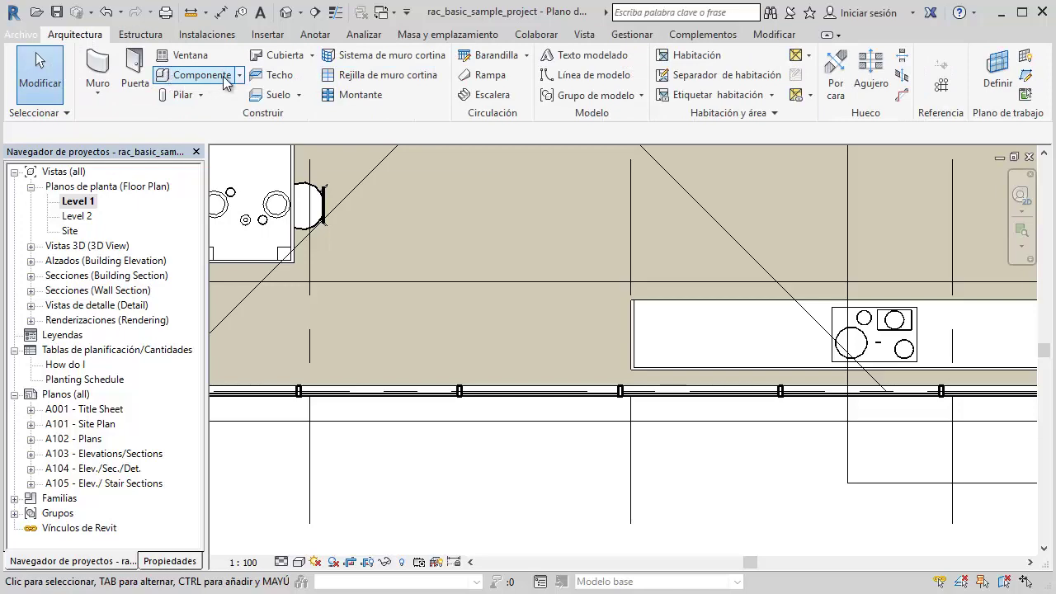
{"action": "left_click", "coordinate": [225, 75]}
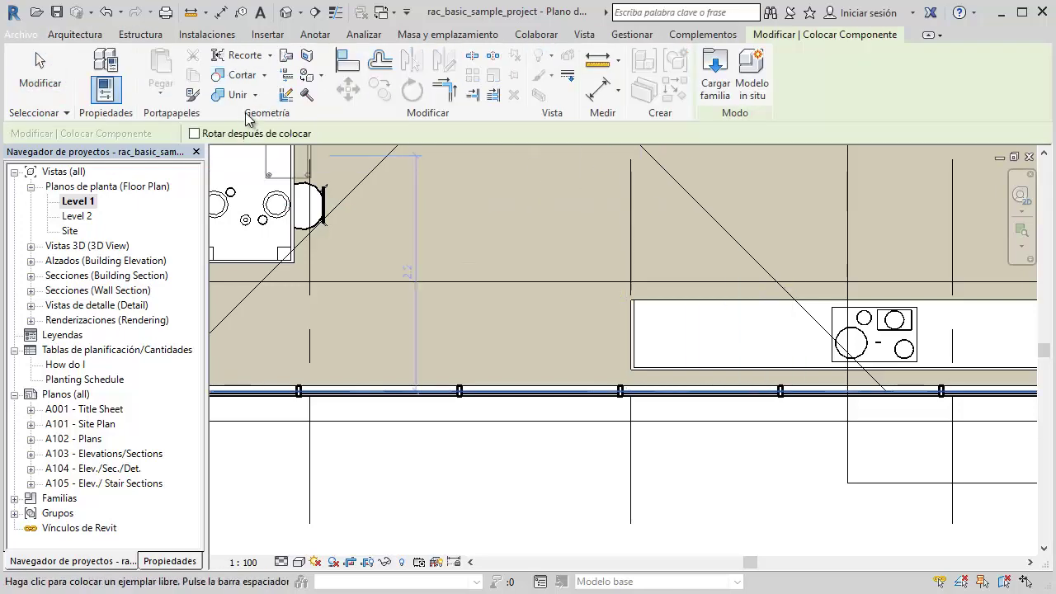
{"action": "key", "text": "Escape"}
{"action": "left_click", "coordinate": [239, 76]}
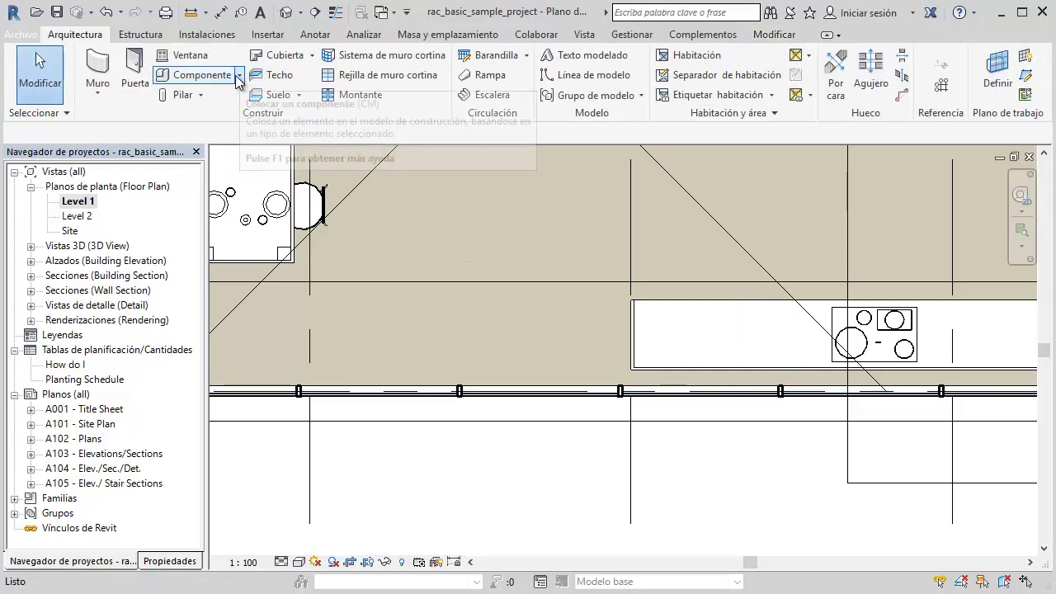
{"action": "left_click", "coordinate": [192, 138]}
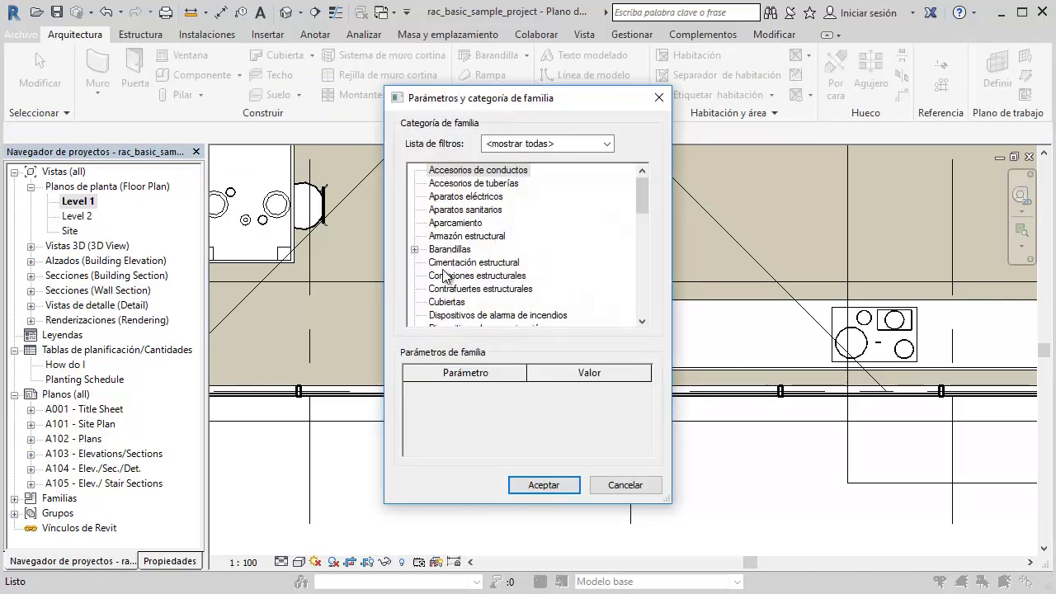
{"action": "scroll", "coordinate": [443, 272], "scroll_direction": "down", "scroll_amount": 1}
{"action": "double_click", "coordinate": [443, 272]}
{"action": "left_click", "coordinate": [532, 333]}
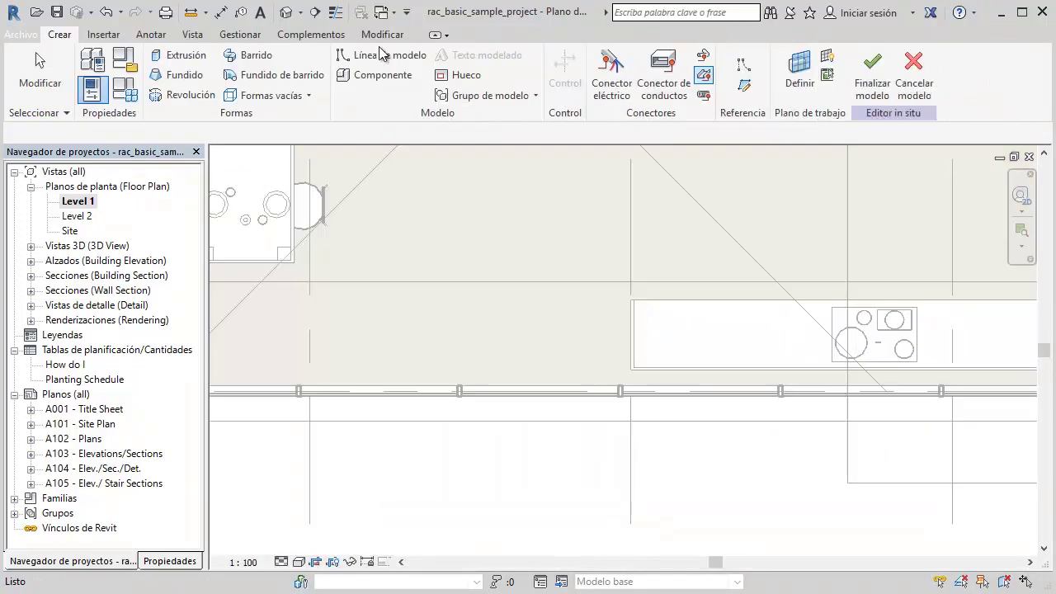
Sketch a 3" (0.0762 m) radius circle as an extrusion and finish the sketch.
{"action": "left_click", "coordinate": [176, 56]}
{"action": "left_click", "coordinate": [711, 56]}
{"action": "scroll", "coordinate": [487, 235], "scroll_direction": "up", "scroll_amount": 1}
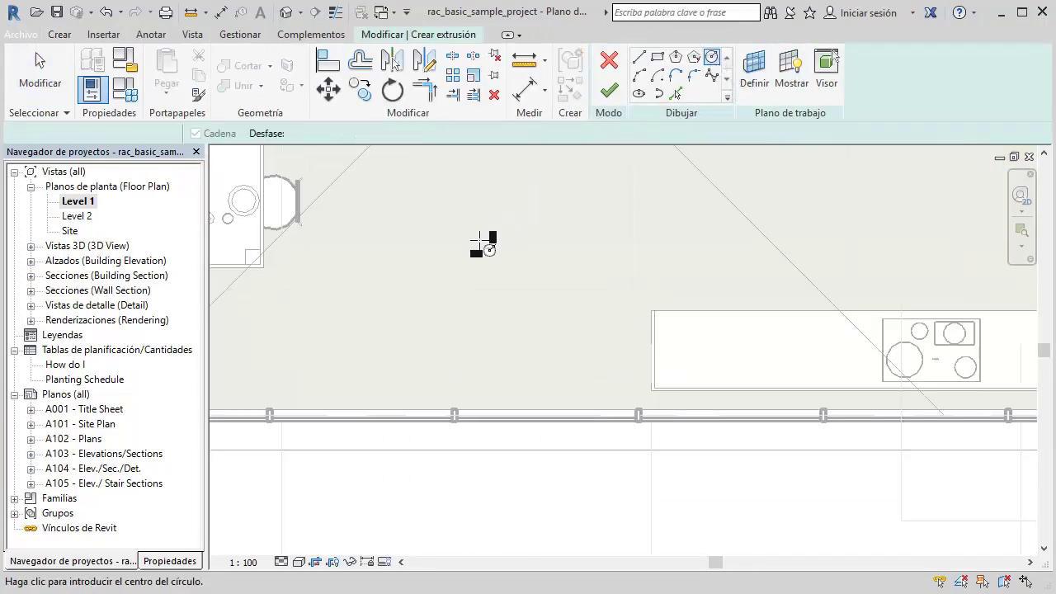
{"action": "left_click", "coordinate": [473, 231]}
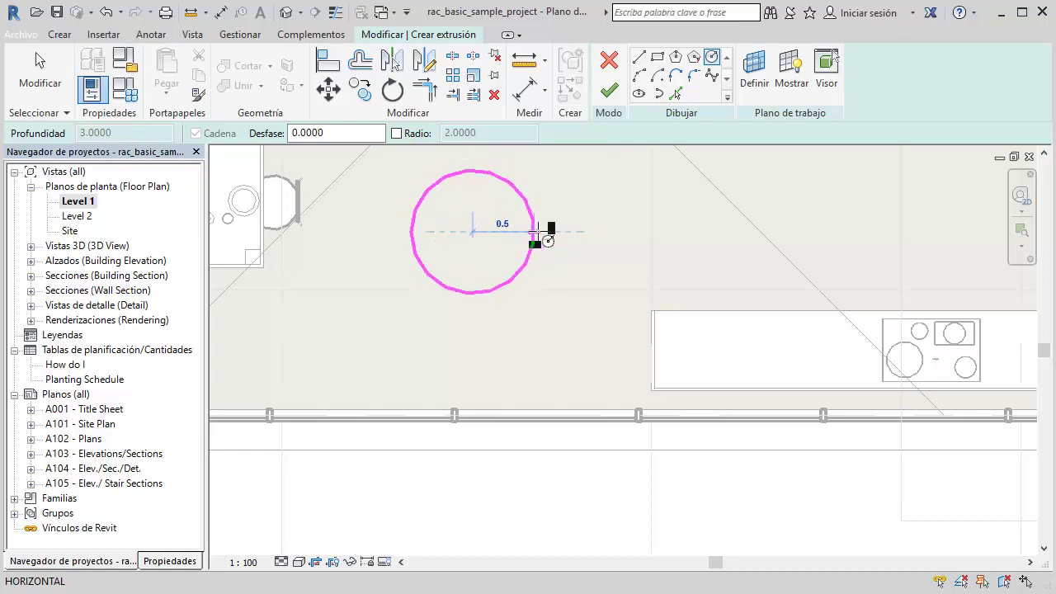
{"action": "type", "text": "3"}
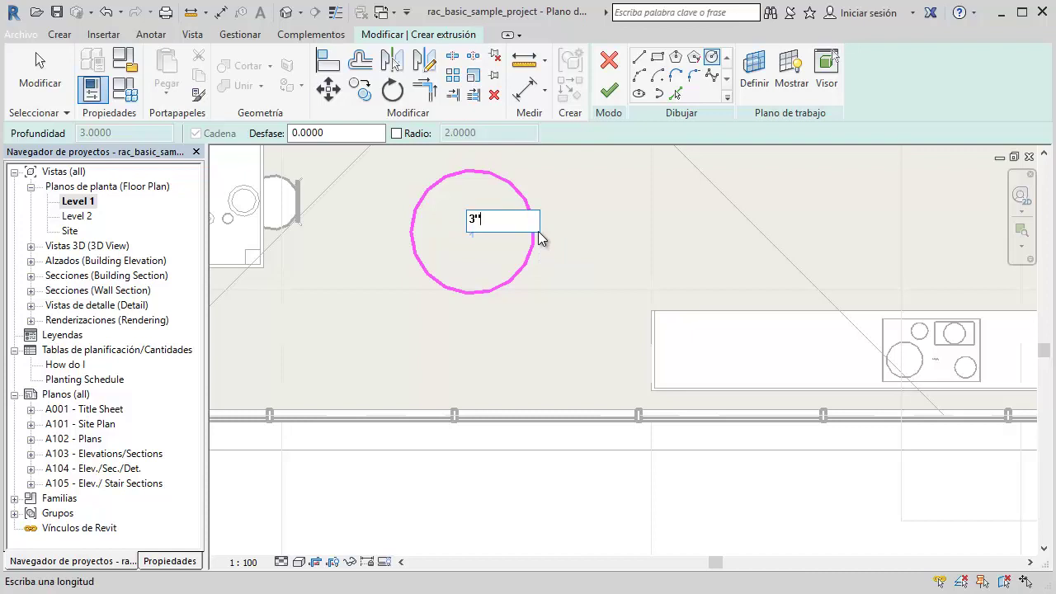
{"action": "key", "text": "Return"}
{"action": "key", "text": "Escape"}
{"action": "scroll", "coordinate": [499, 229], "scroll_direction": "up", "scroll_amount": 2}
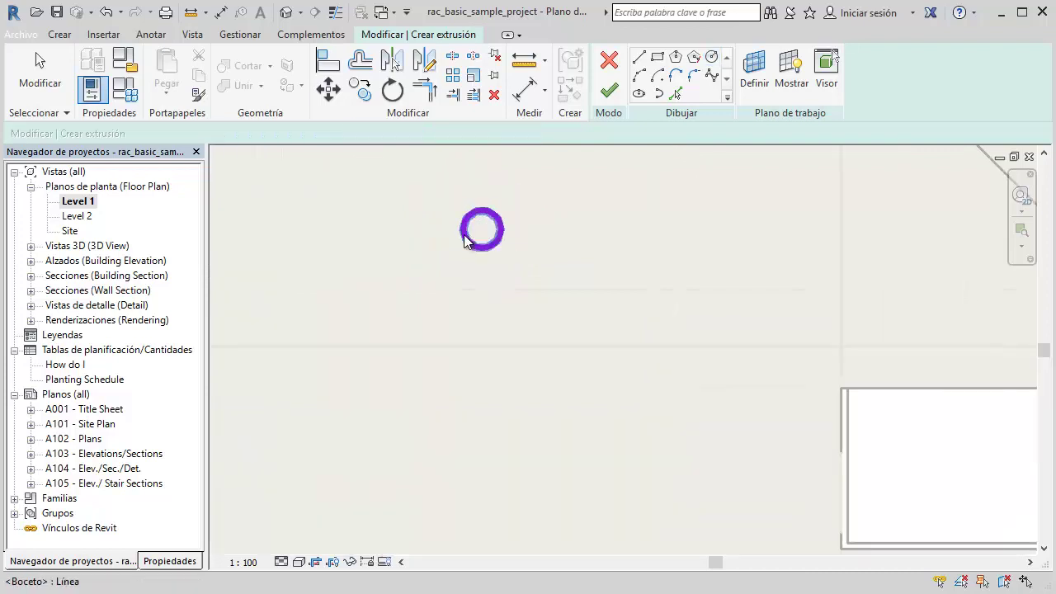
{"action": "scroll", "coordinate": [500, 229], "scroll_direction": "up", "scroll_amount": 2}
{"action": "left_click", "coordinate": [518, 227]}
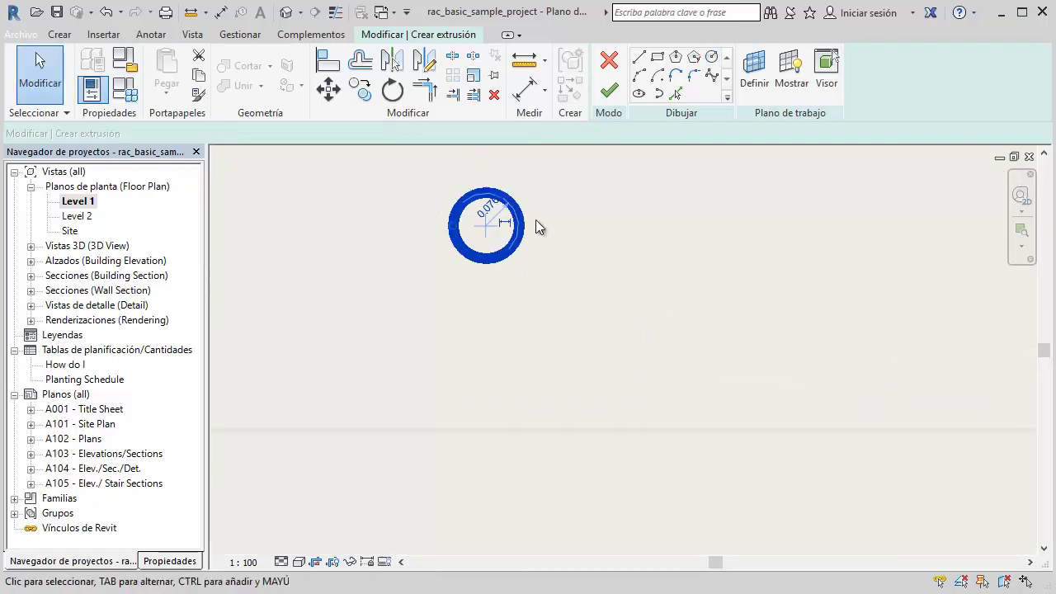
{"action": "scroll", "coordinate": [535, 225], "scroll_direction": "up", "scroll_amount": 1}
{"action": "scroll", "coordinate": [535, 224], "scroll_direction": "up", "scroll_amount": 1}
{"action": "left_click", "coordinate": [609, 92]}
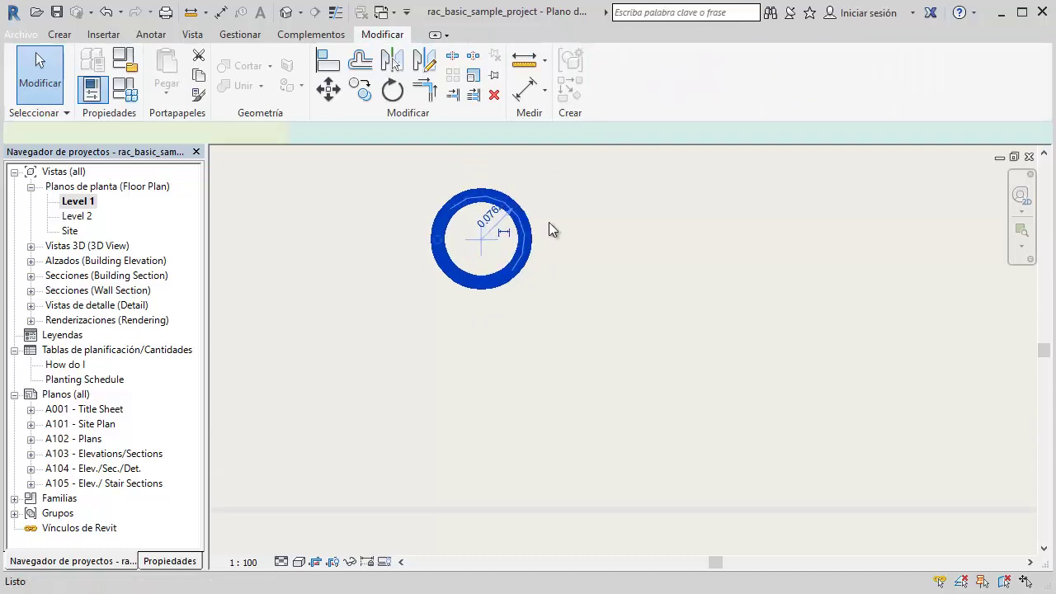
Finish the in-place model and inspect the slender cylinder in the default 3D view.
{"action": "left_click", "coordinate": [980, 74]}
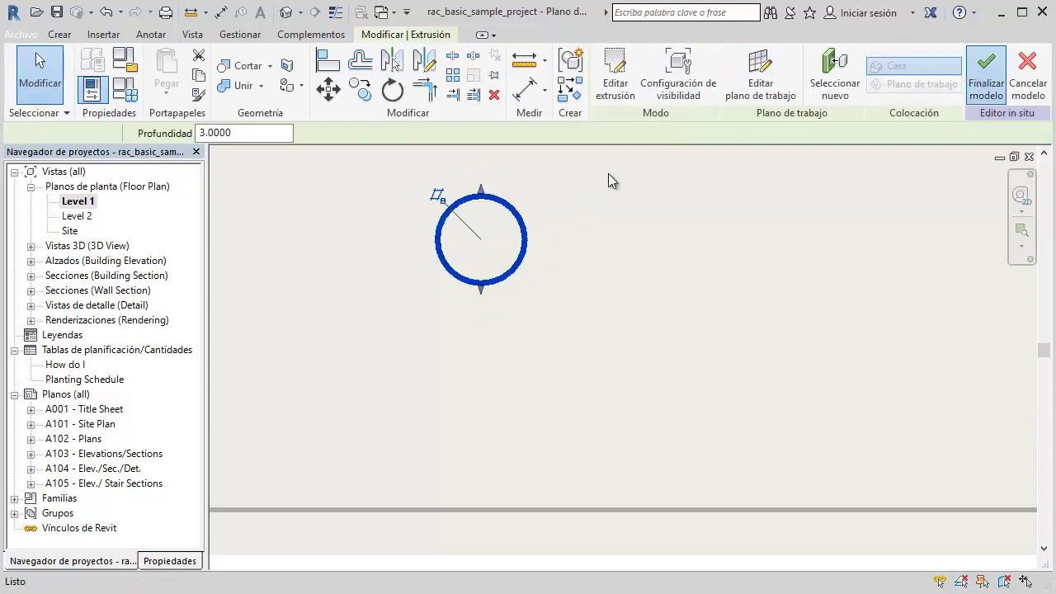
{"action": "left_click", "coordinate": [286, 13]}
{"action": "scroll", "coordinate": [604, 341], "scroll_direction": "up", "scroll_amount": 3}
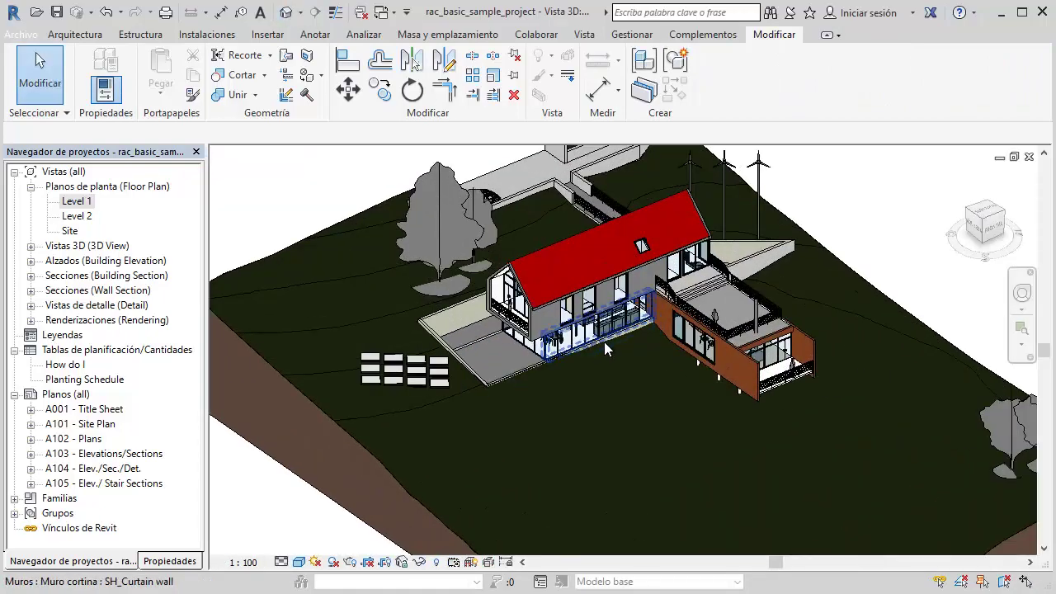
{"action": "scroll", "coordinate": [604, 342], "scroll_direction": "up", "scroll_amount": 3}
{"action": "scroll", "coordinate": [504, 302], "scroll_direction": "up", "scroll_amount": 2}
{"action": "left_click", "coordinate": [499, 302]}
{"action": "middle_click_drag", "start_coordinate": [499, 302], "coordinate": [519, 176], "text": "shift"}
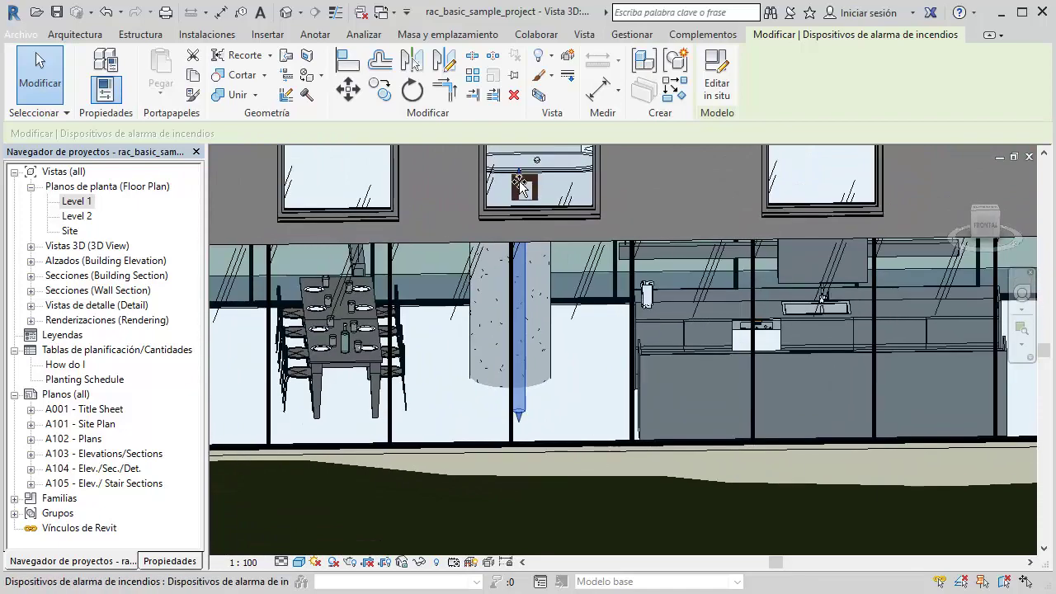
{"action": "key", "text": "Escape"}
{"action": "mouse_move", "coordinate": [575, 357]}
{"action": "middle_mouse_down", "text": "shift"}
{"action": "mouse_move", "coordinate": [548, 401]}
{"action": "mouse_move", "coordinate": [600, 413]}
{"action": "mouse_move", "coordinate": [525, 400]}
{"action": "mouse_move", "coordinate": [558, 426]}
{"action": "mouse_move", "coordinate": [544, 420]}
{"action": "middle_mouse_up", "text": "shift"}
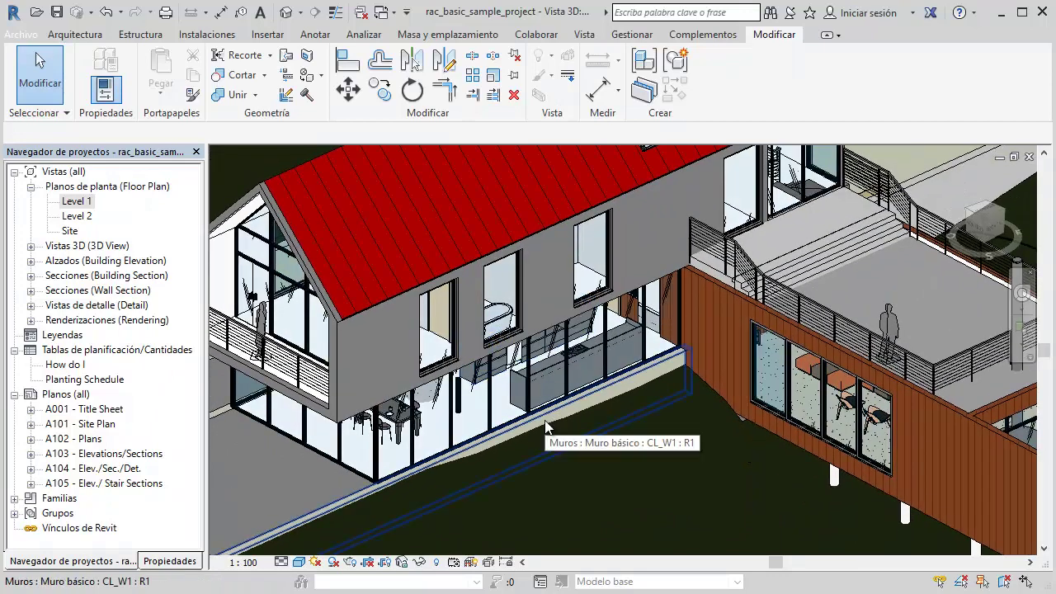